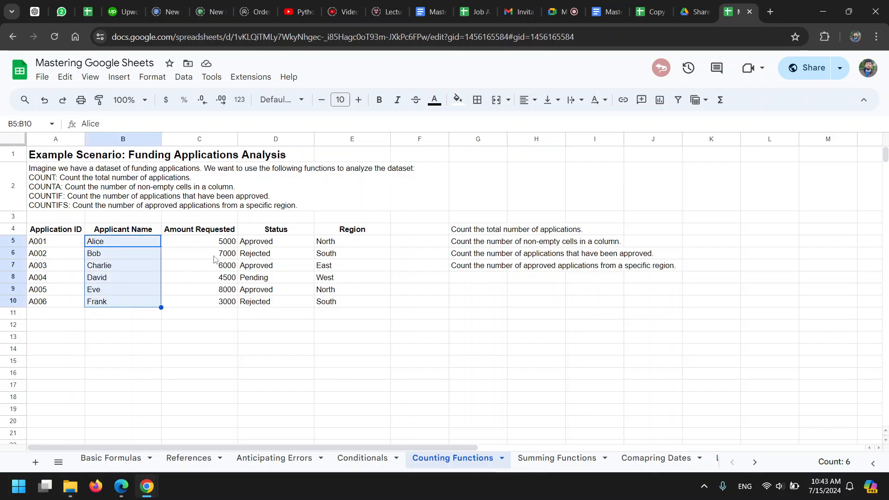
Review the Amount Requested, Status and Region entries in rows 5 to 10 of the funding applications table.
left_click_drag(222, 245, 211, 308)
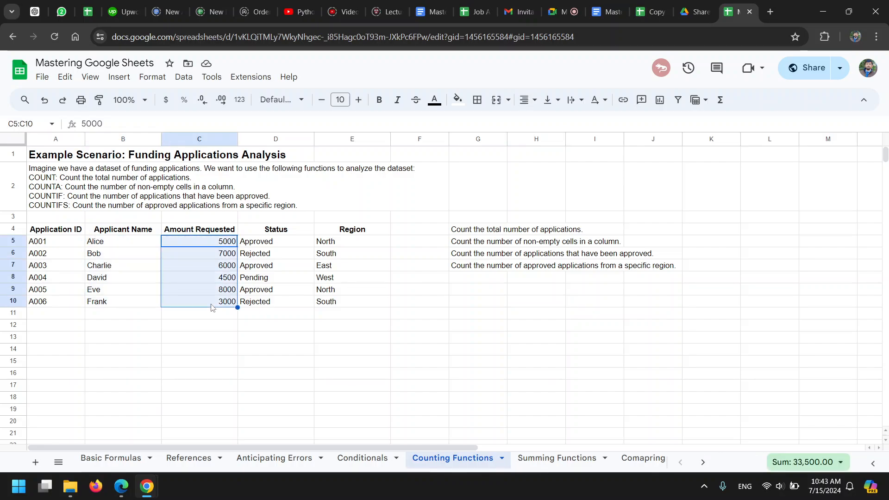
left_click_drag(281, 246, 286, 304)
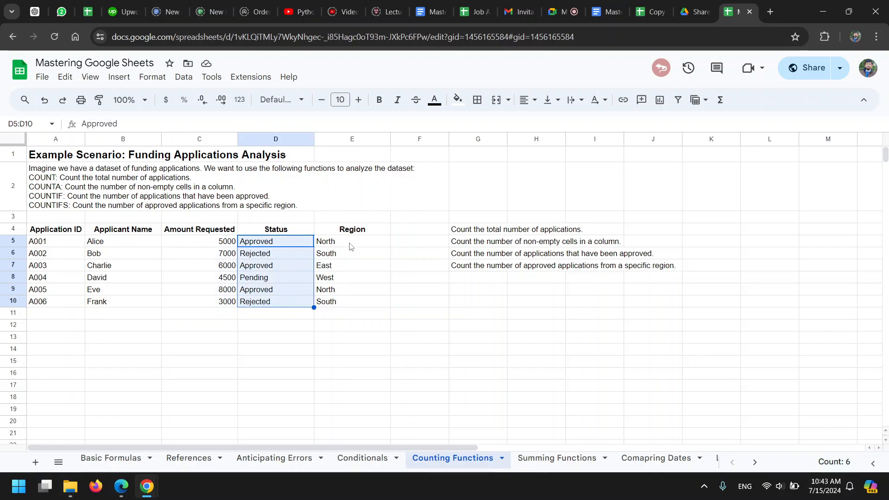
left_click_drag(354, 243, 357, 306)
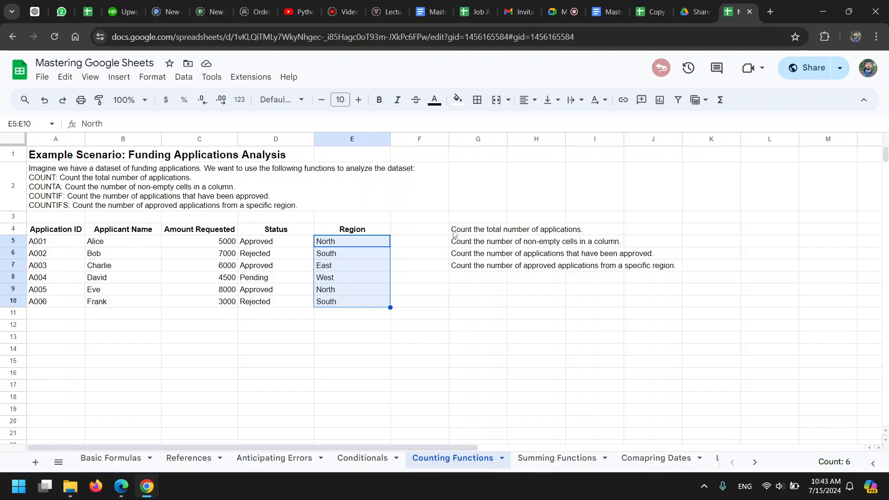
Widen column G to make room for the counting task descriptions.
left_click_drag(507, 140, 651, 141)
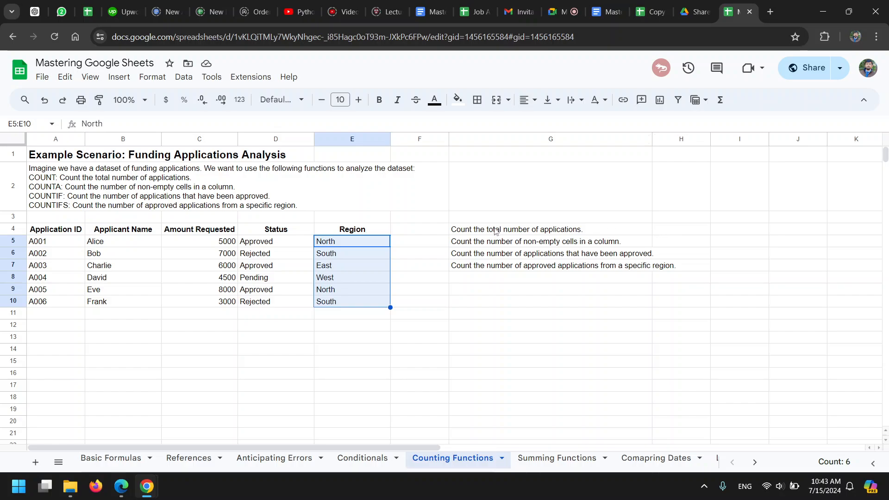
left_click(460, 234)
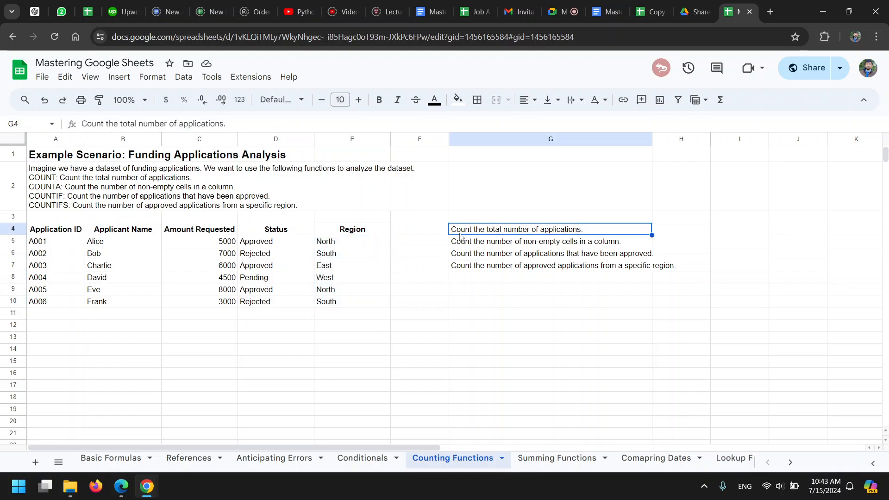
Enter =count(C5:C10) in cell H4 to count the applications by their requested amounts.
left_click(682, 235)
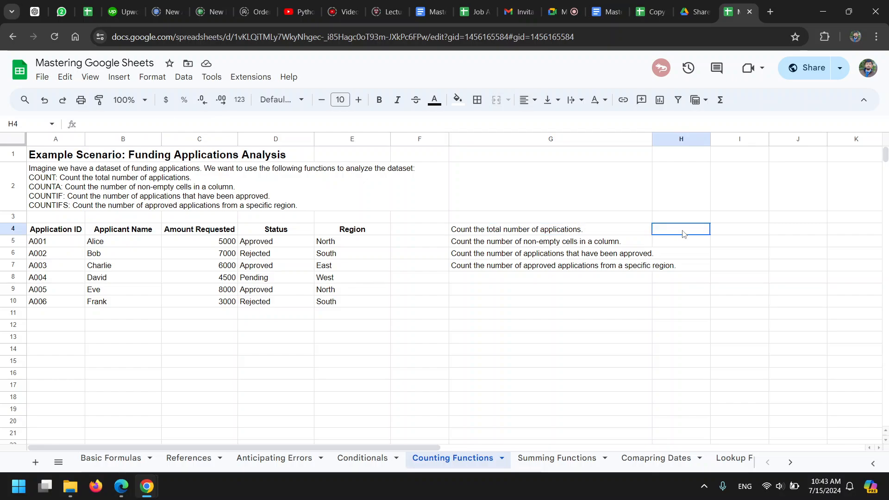
type("=")
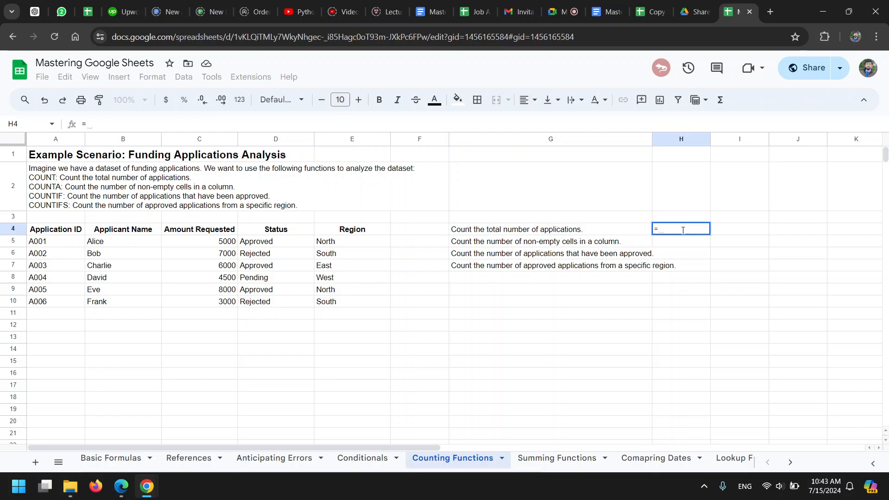
type("count")
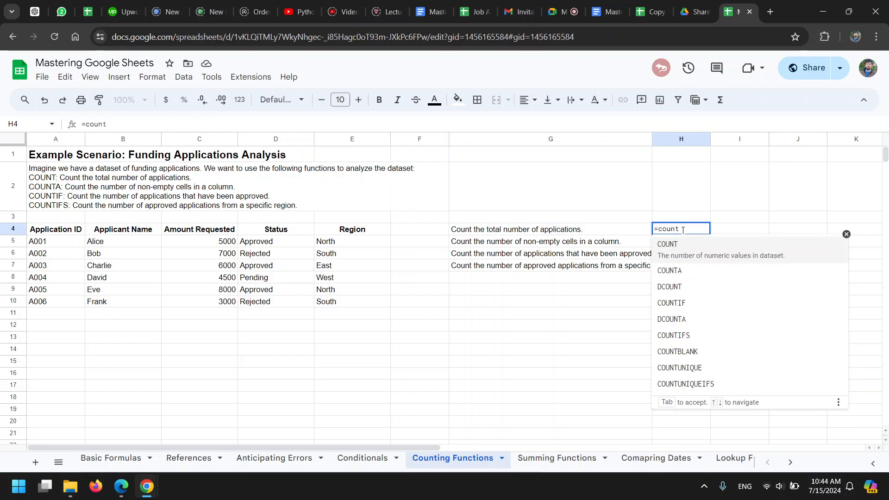
type("(")
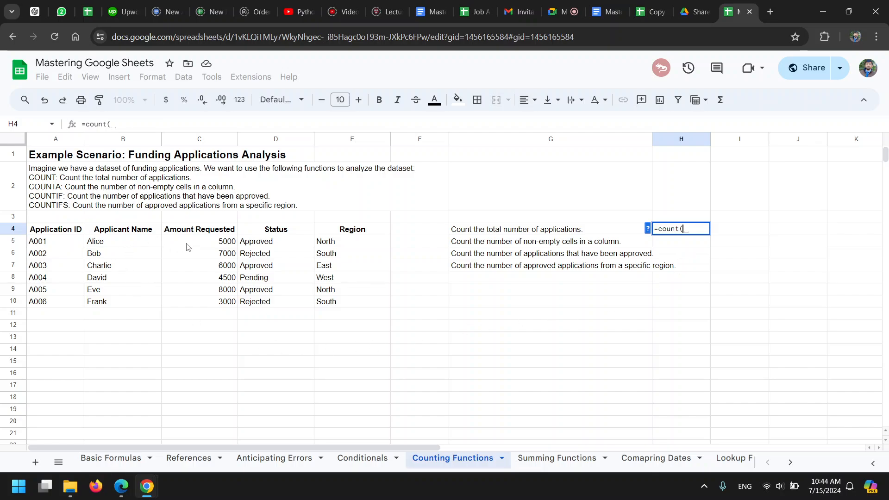
left_click_drag(189, 245, 193, 303)
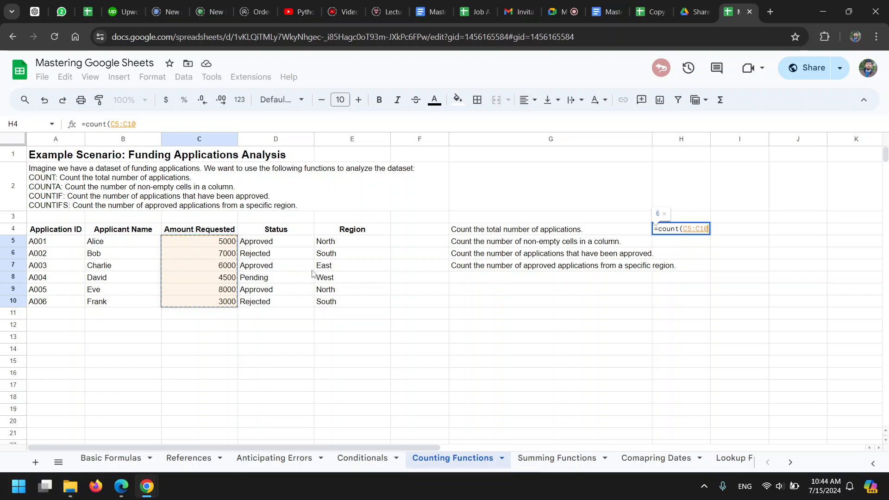
type(")")
key("Return")
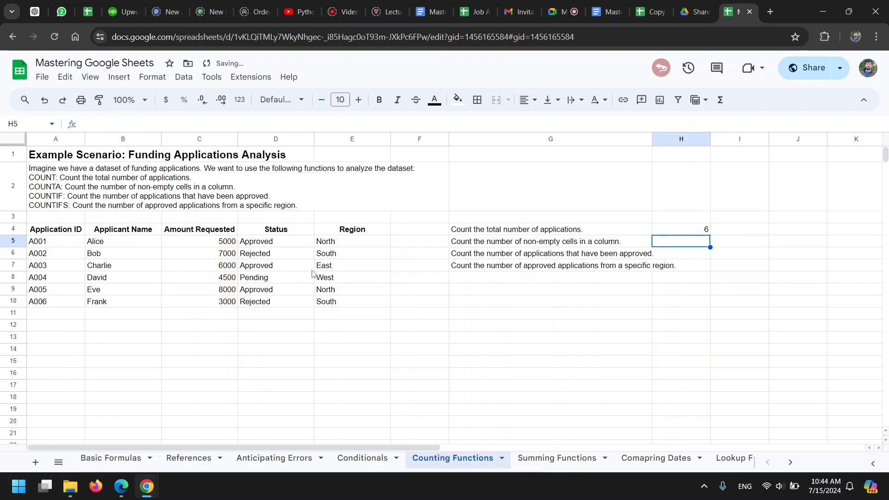
Change the COUNT range in H4 to the applicant names in B5:B10.
left_click(706, 230)
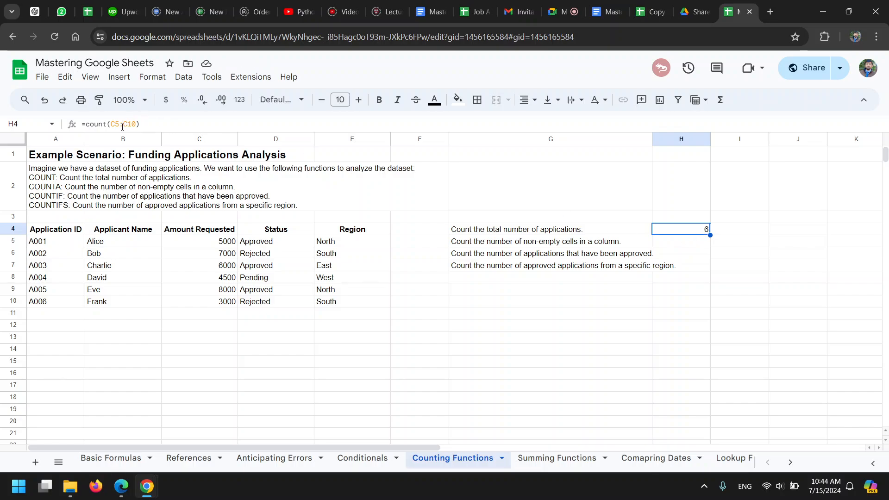
left_click_drag(111, 125, 136, 124)
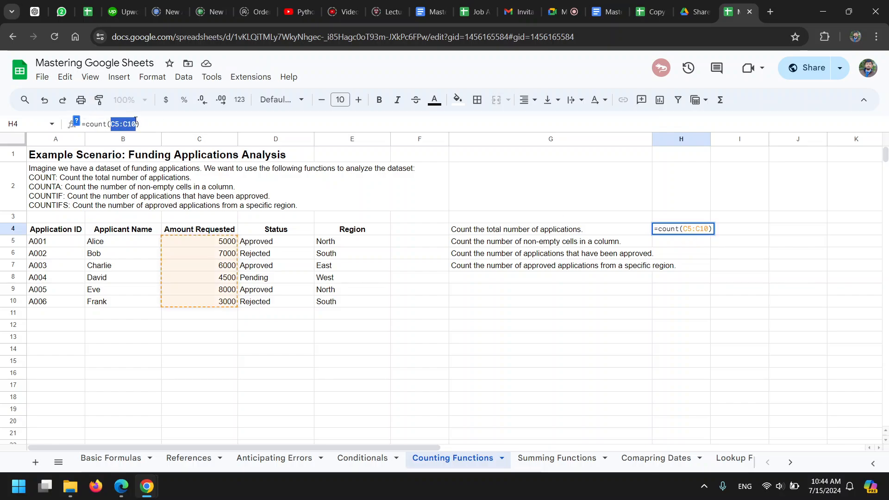
key("BackSpace")
left_click_drag(115, 245, 129, 303)
key("Return")
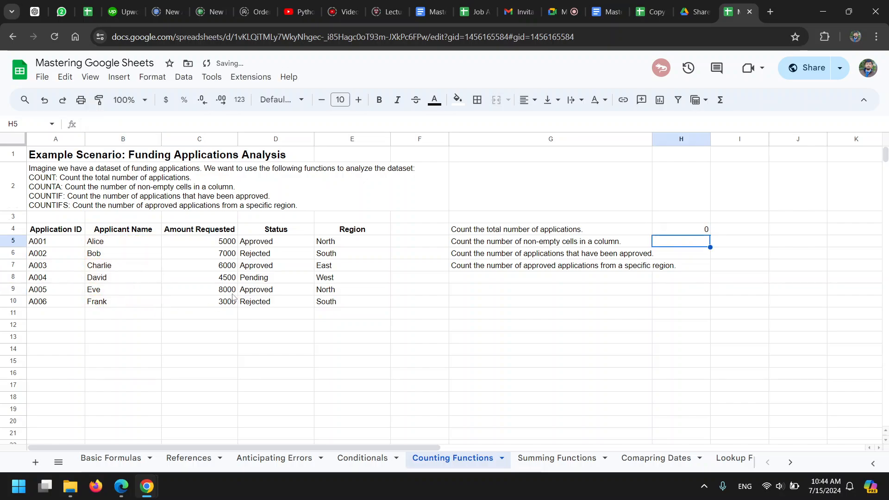
Add the number 3 in B11 and a sample surname in B12 below the applicant names.
left_click(231, 244)
left_click_drag(230, 244, 226, 303)
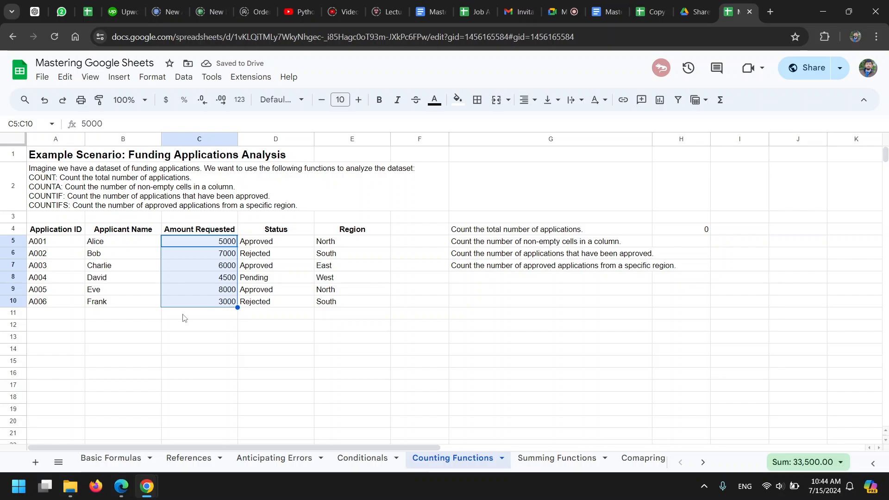
left_click(119, 319)
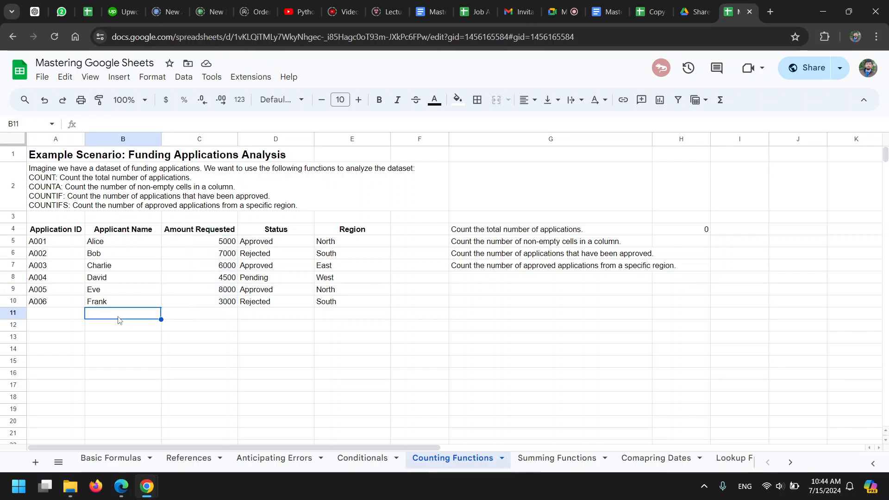
type("3")
key("Return")
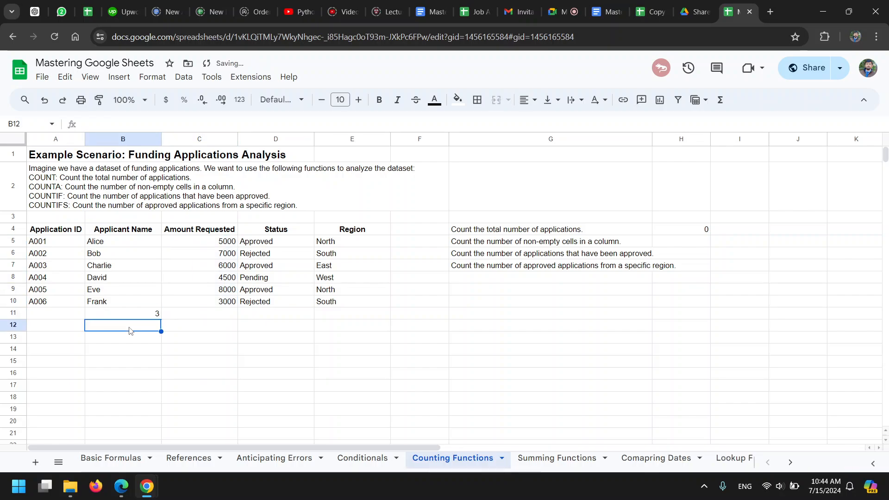
type("Smith")
key("Return")
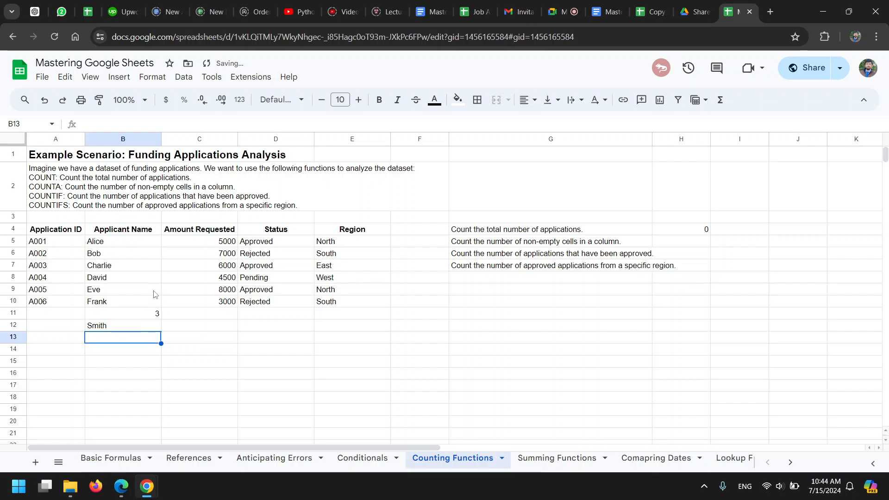
Extend the COUNT formula in H4 to cover the range B5:B15.
left_click_drag(149, 267, 155, 326)
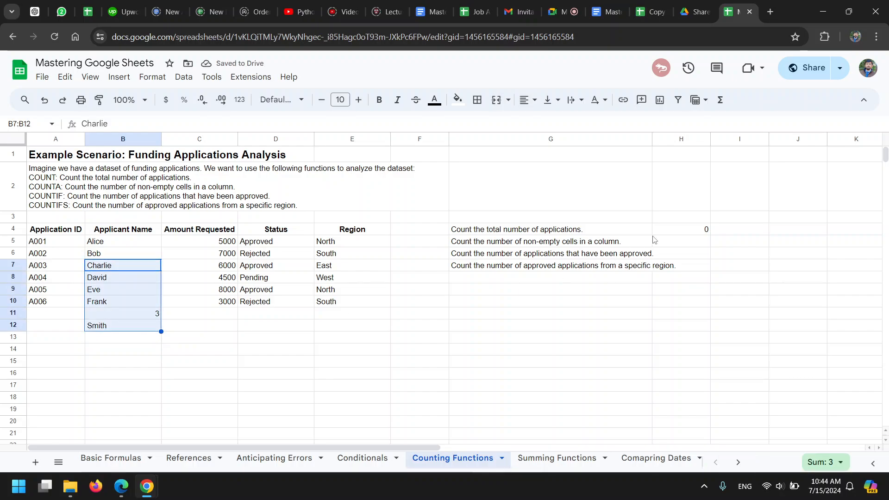
left_click(695, 231)
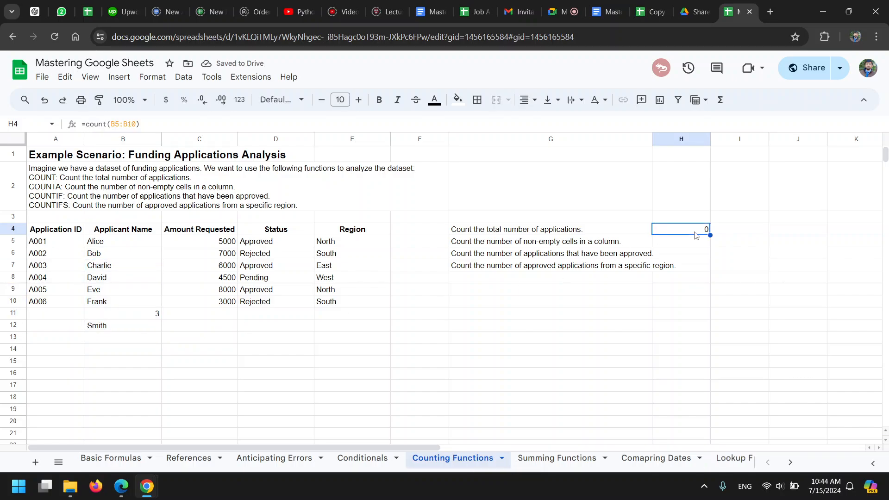
left_click(130, 125)
key("Delete")
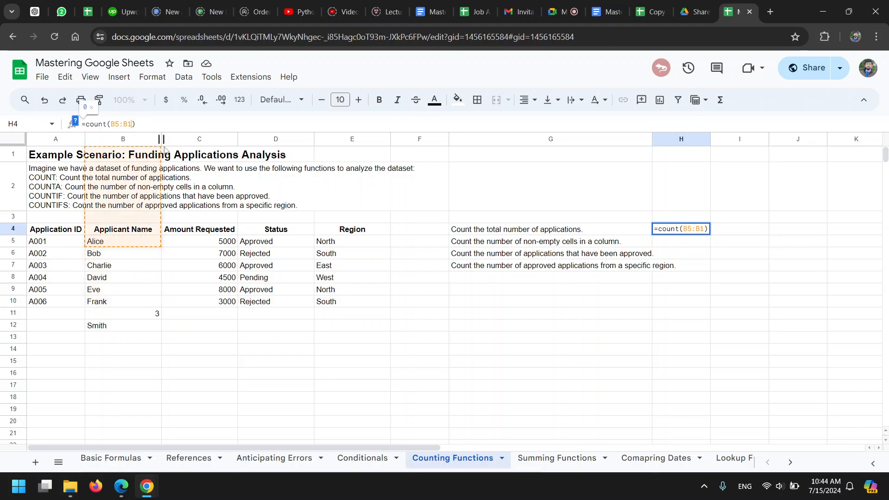
key("Return")
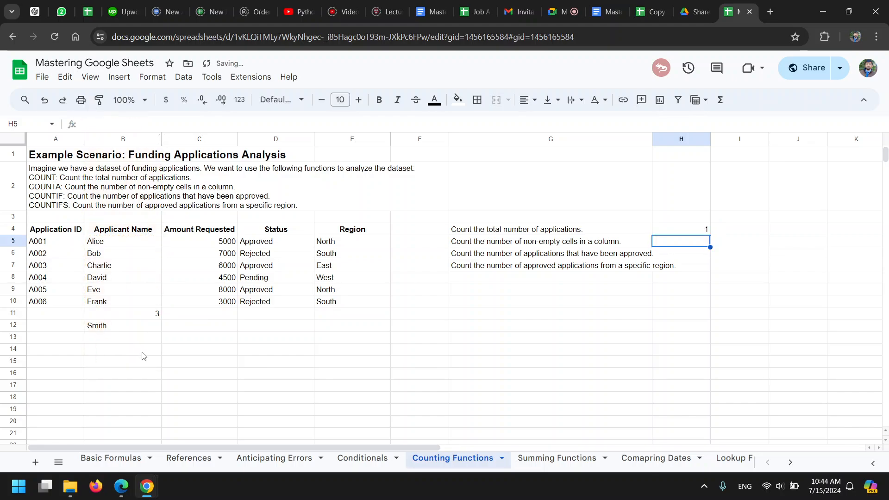
left_click(155, 314)
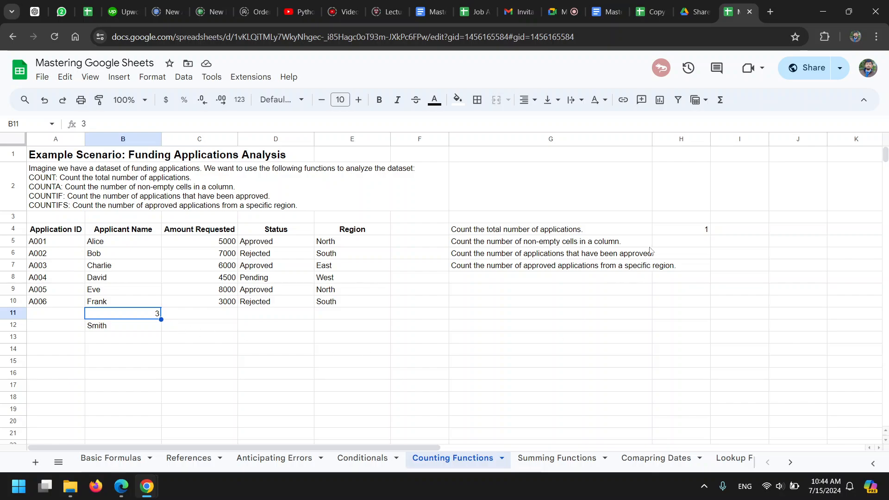
left_click(677, 231)
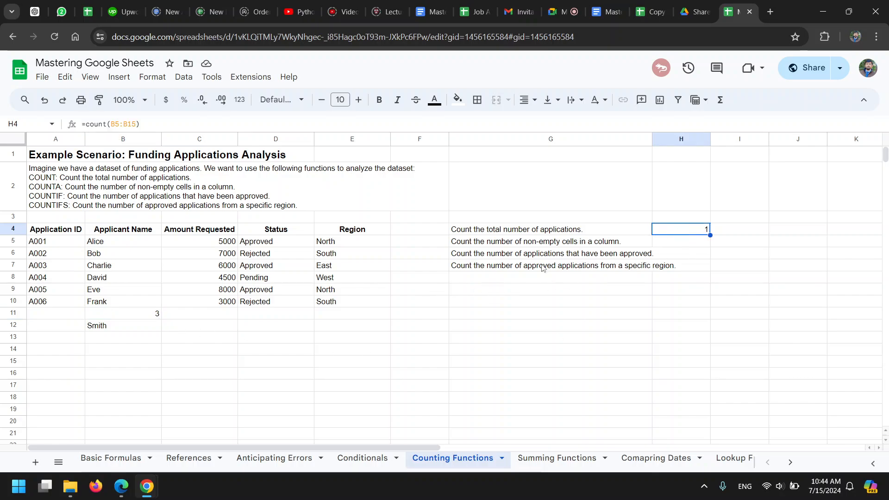
Enter a COUNTA formula in H5 over the Applicant Name entries, including the two added below the table.
left_click_drag(113, 244, 125, 301)
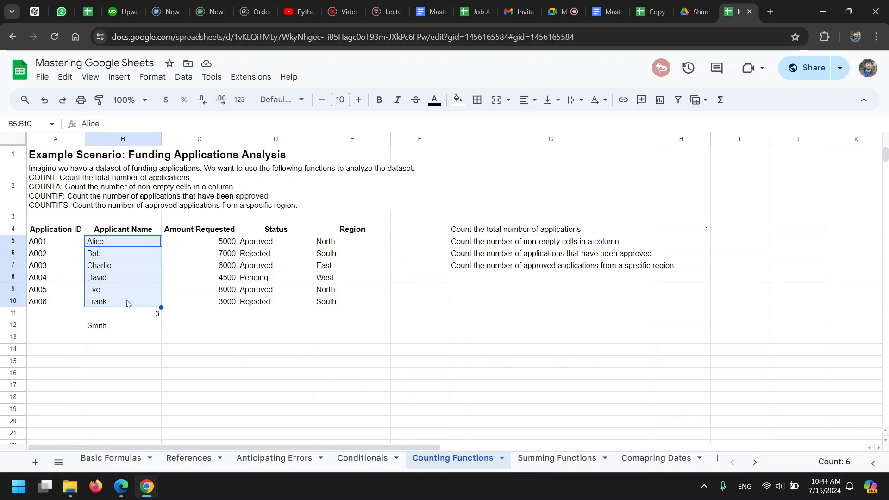
left_click(682, 245)
type("=")
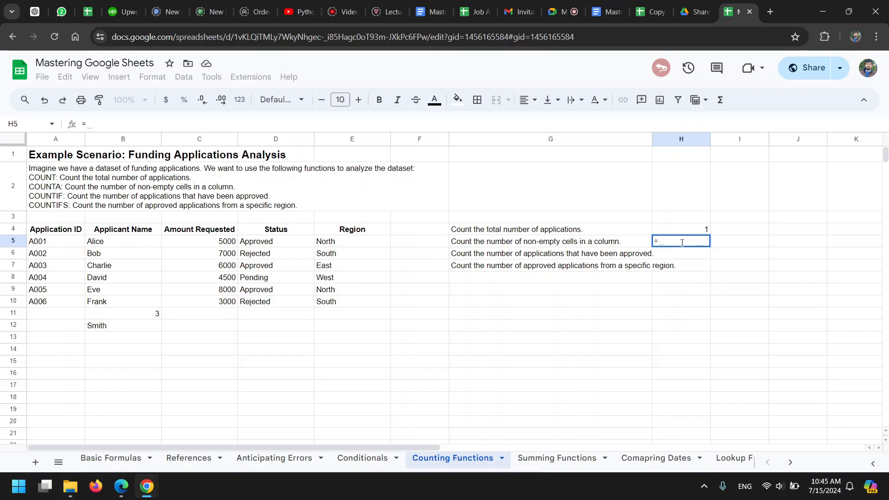
type("counta")
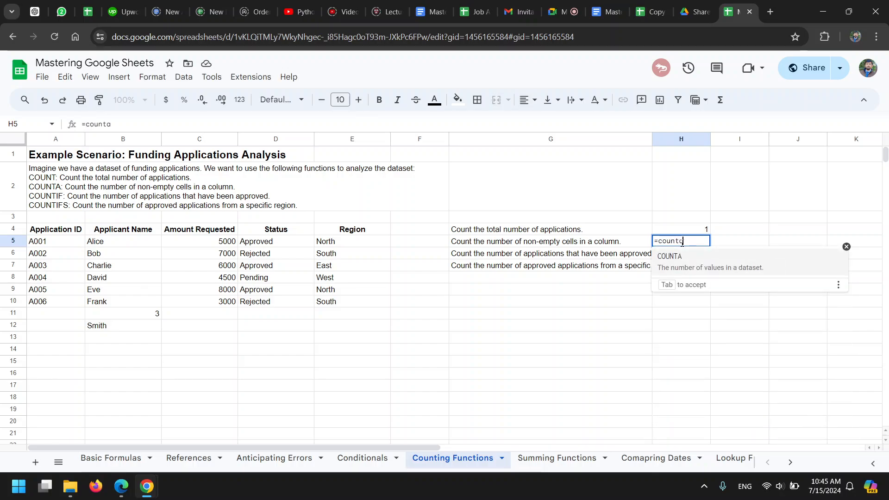
type("(")
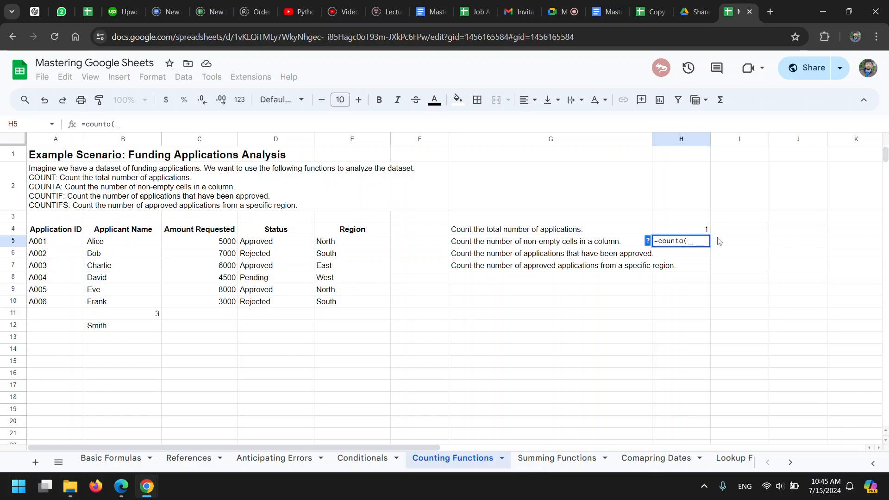
left_click_drag(137, 245, 135, 332)
key("Return")
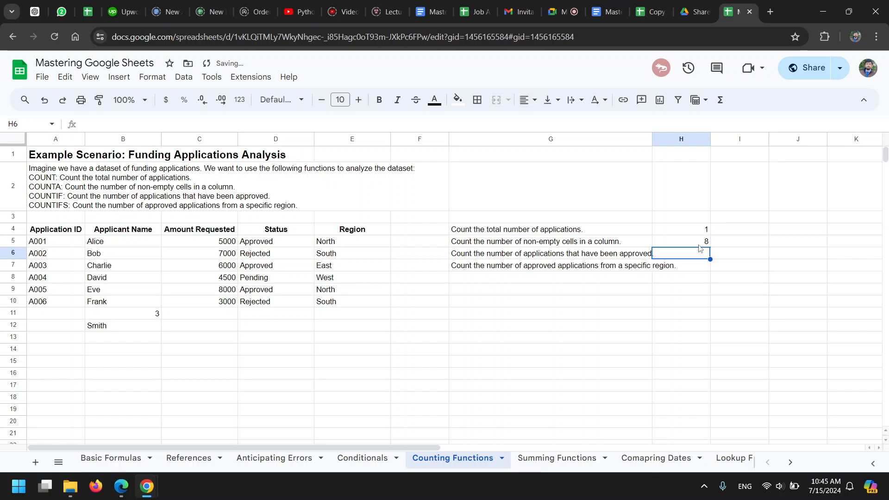
left_click(152, 314)
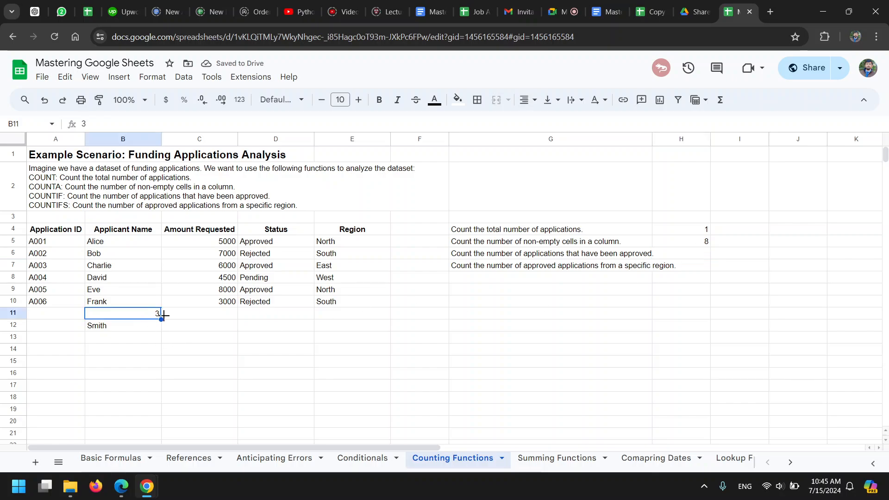
left_click_drag(118, 254, 128, 301)
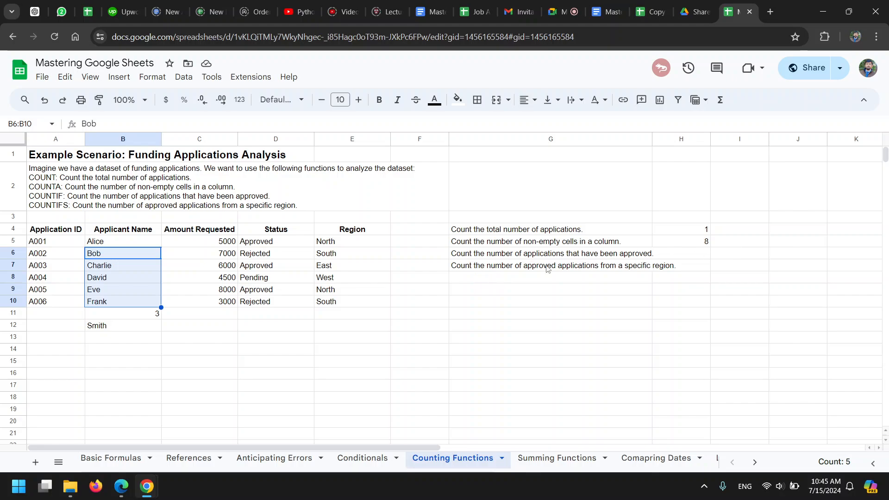
Enter a COUNTIF formula in H6 that counts the "Approved" entries in the whole Status column D:D.
left_click(675, 258)
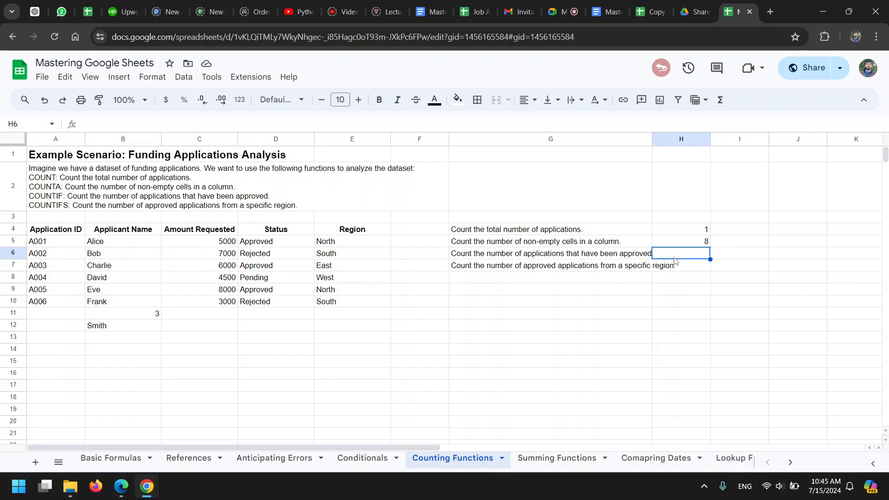
left_click(261, 246)
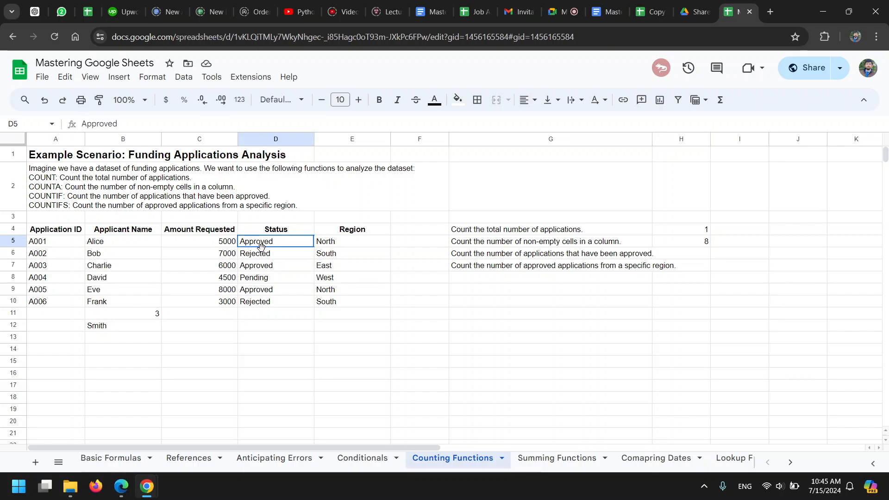
left_click_drag(261, 246, 276, 307)
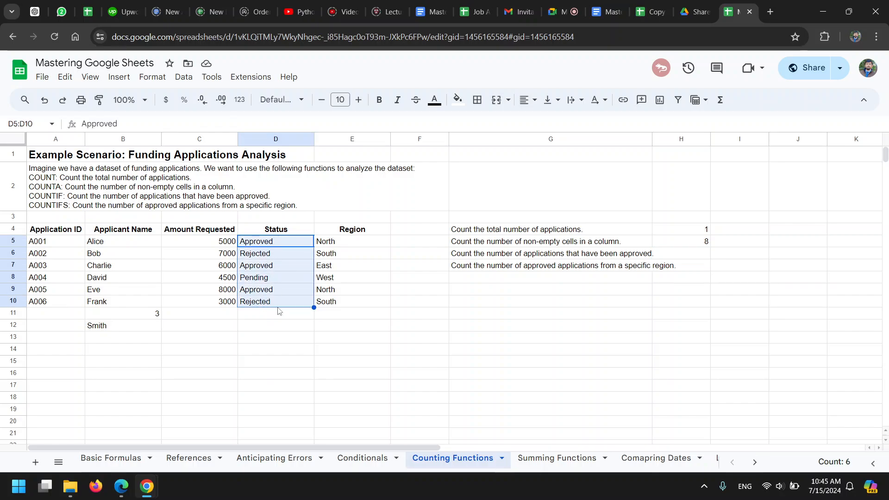
left_click(693, 256)
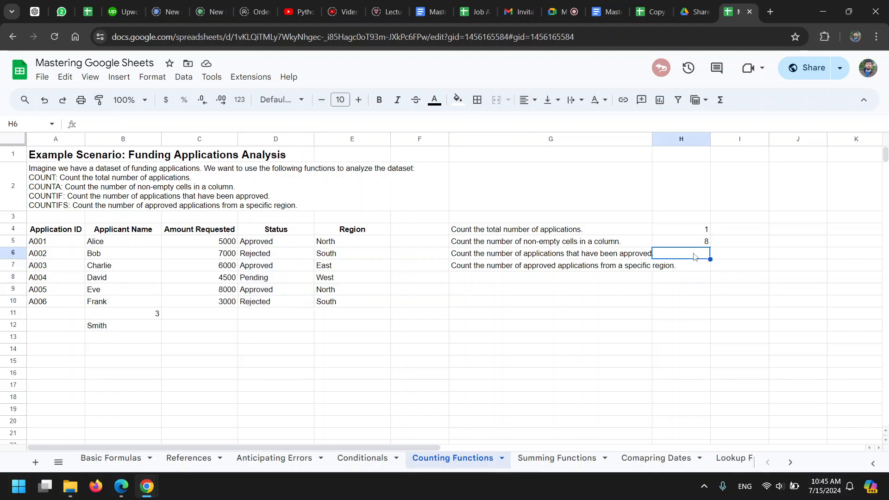
type("=")
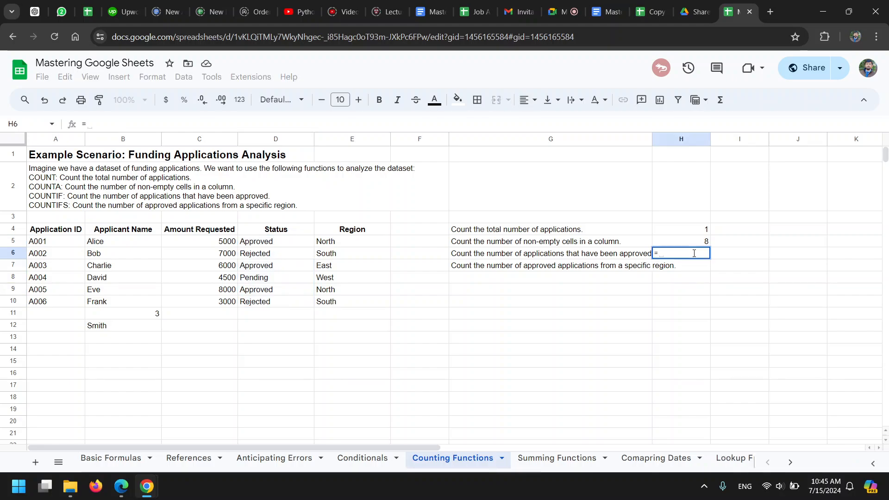
type("countif")
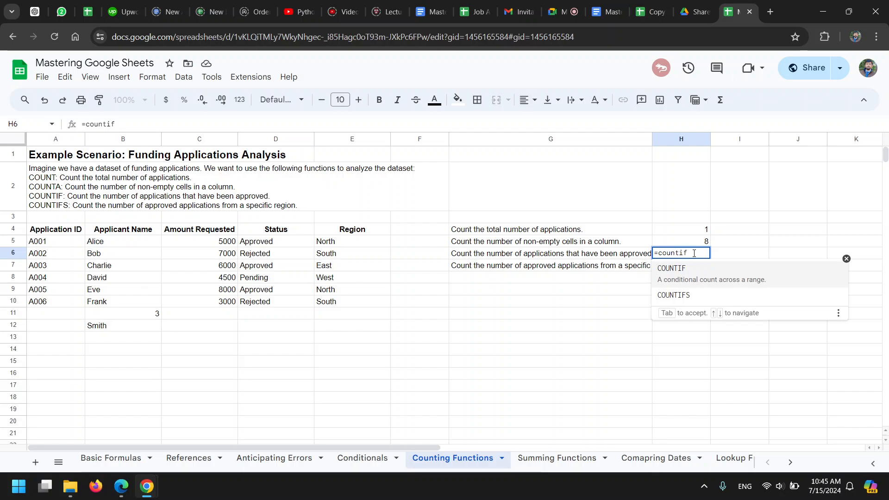
type("(")
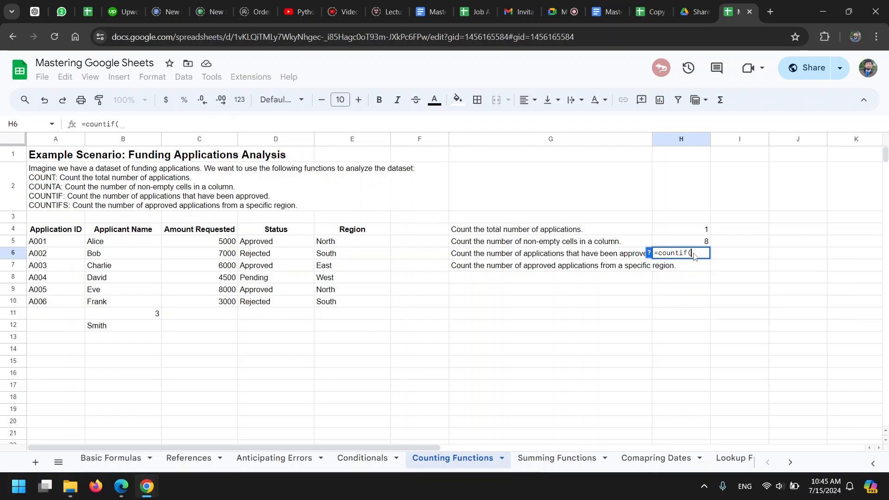
left_click(276, 140)
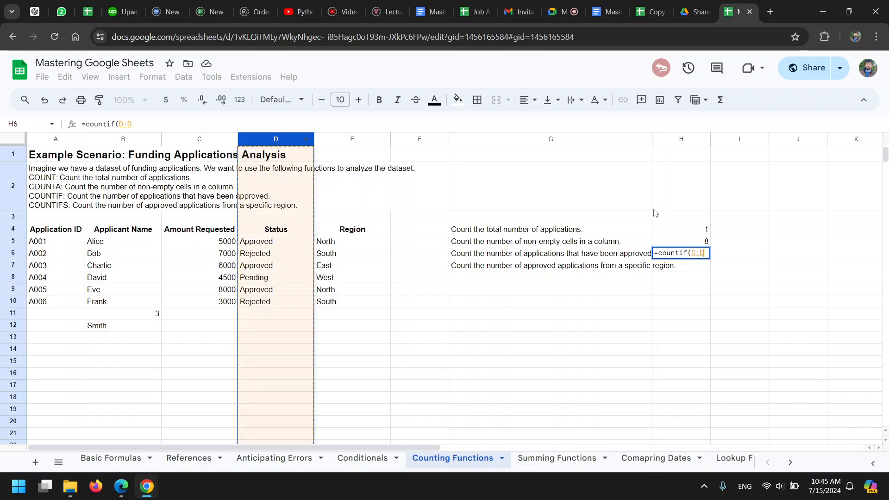
type(",")
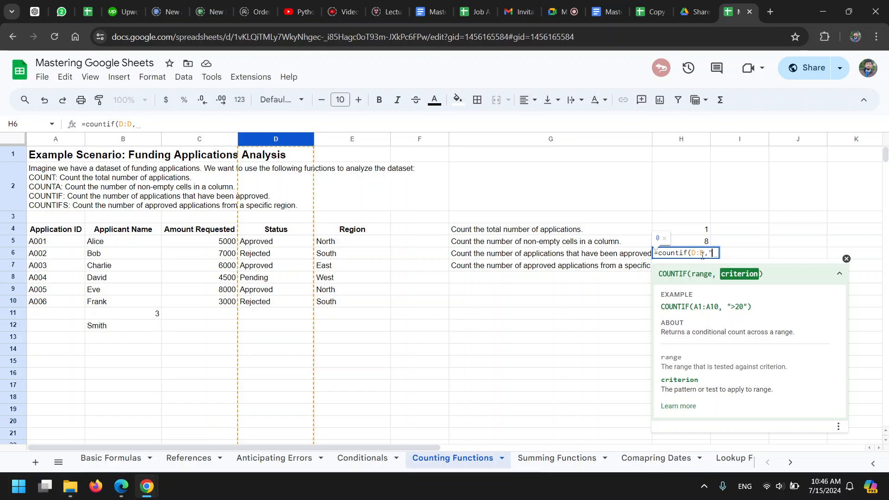
type("\"Approved\")")
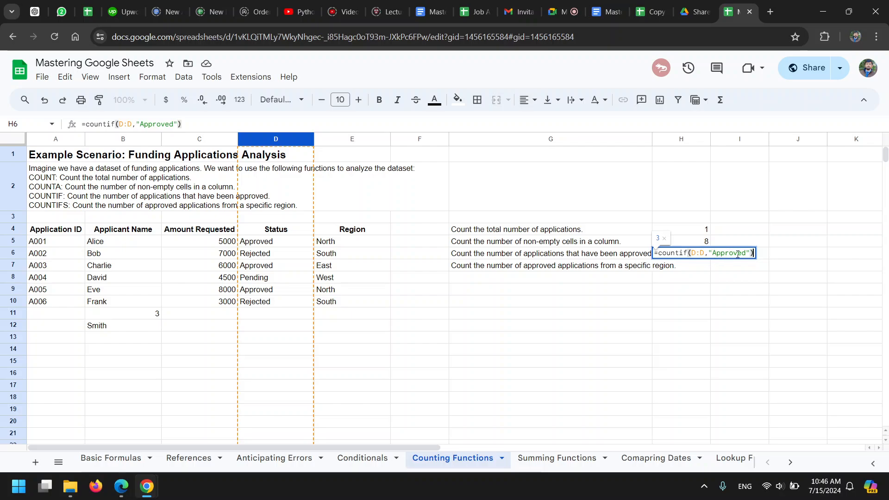
key("Return")
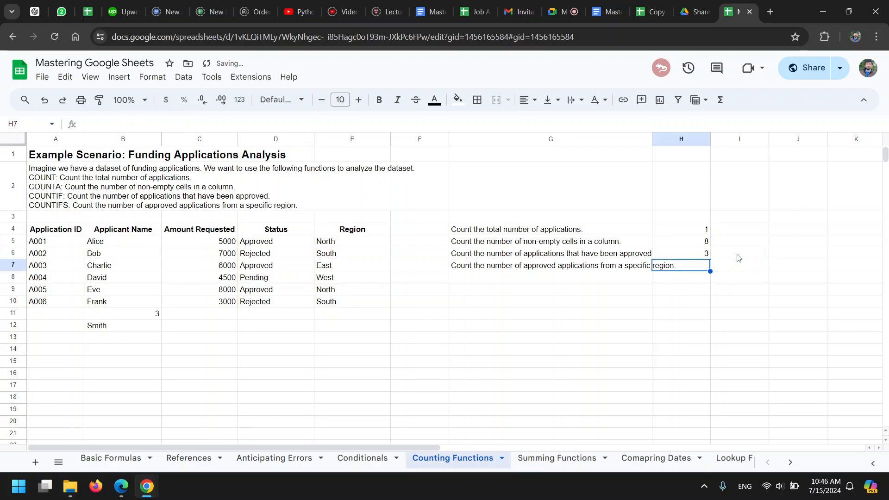
Change the COUNTIF criterion in H6 to "Rejected".
left_click(706, 254)
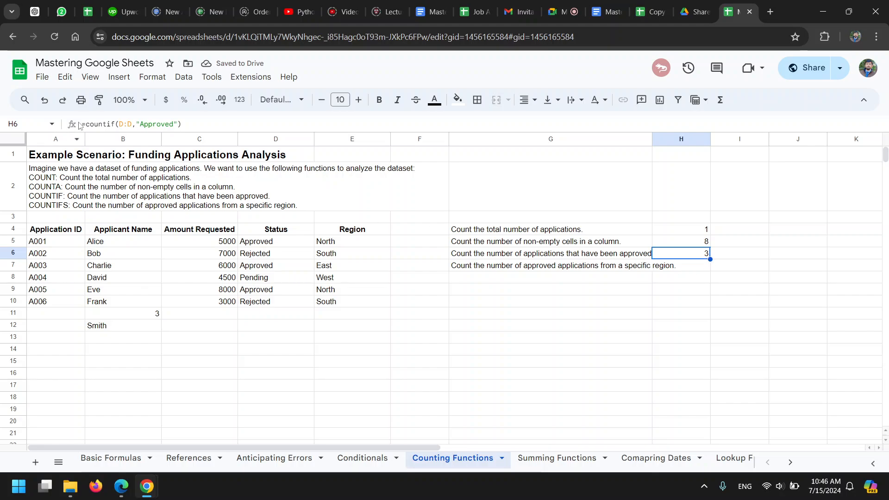
double_click(152, 123)
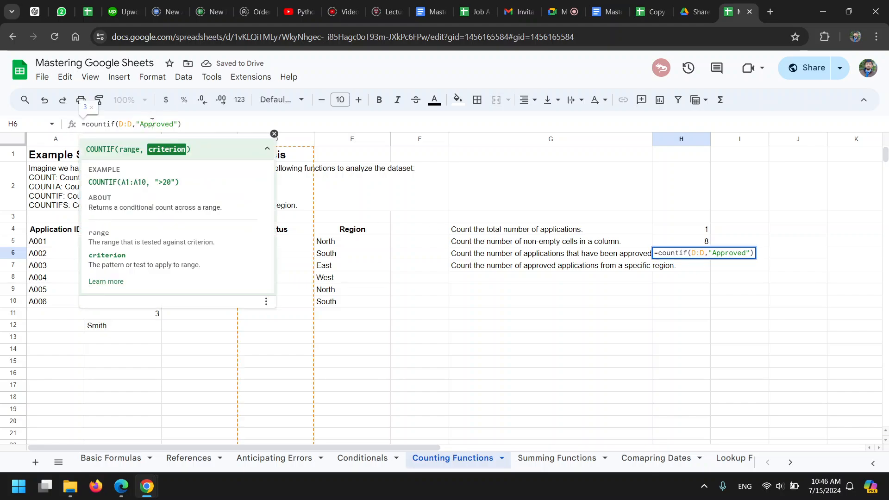
left_click(154, 123)
key("BackSpace")
key("BackSpace")
key("BackSpace")
key("BackSpace")
key("Delete")
key("Delete")
key("Delete")
key("Delete")
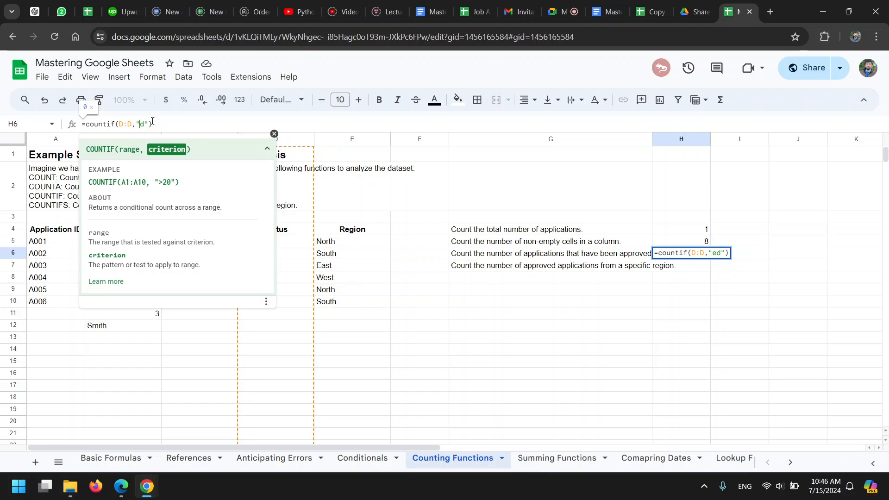
type("Rejected")
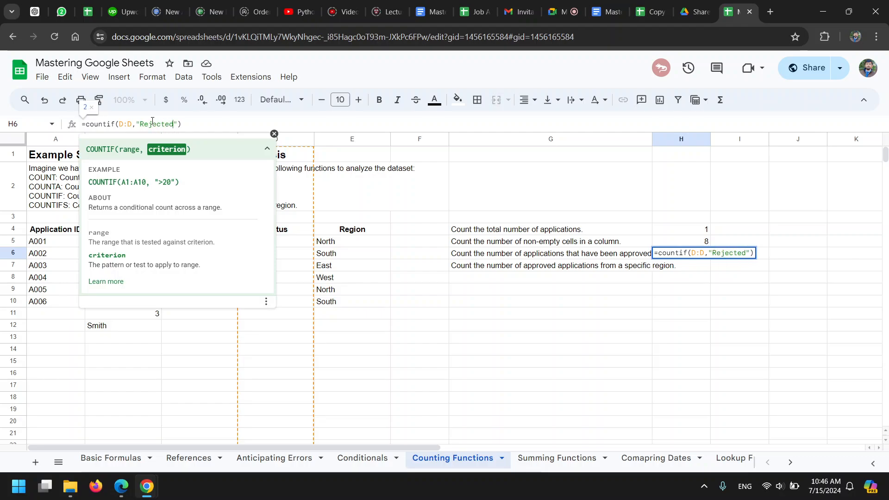
key("Return")
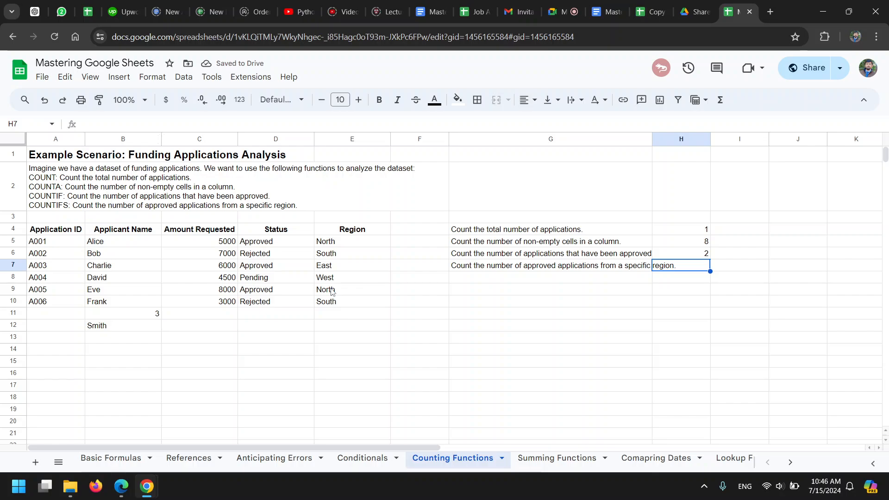
left_click(698, 267)
double_click(694, 253)
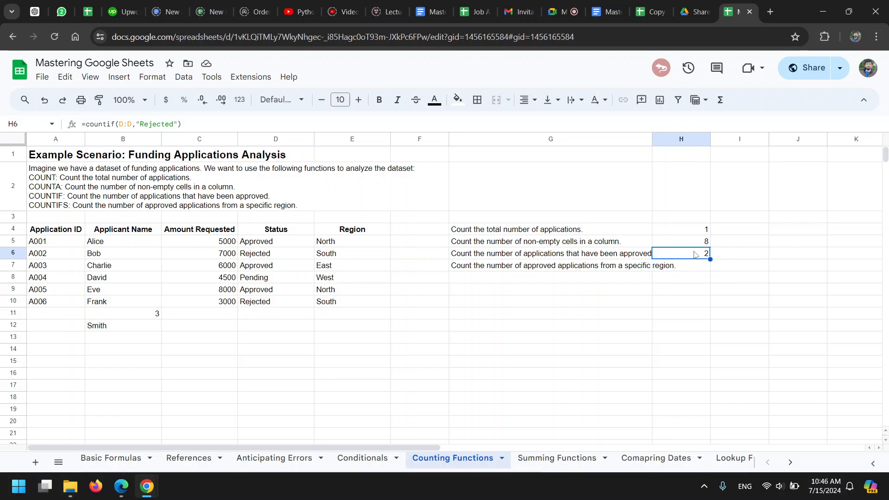
left_click(177, 123)
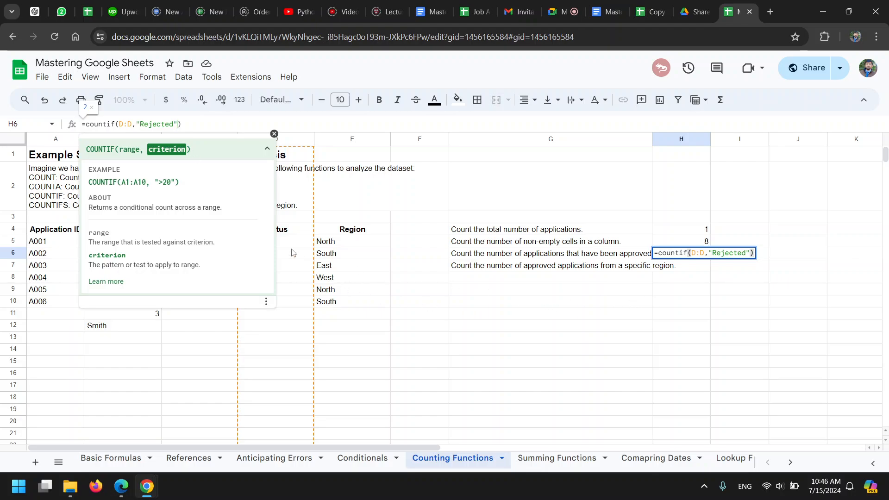
left_click(273, 133)
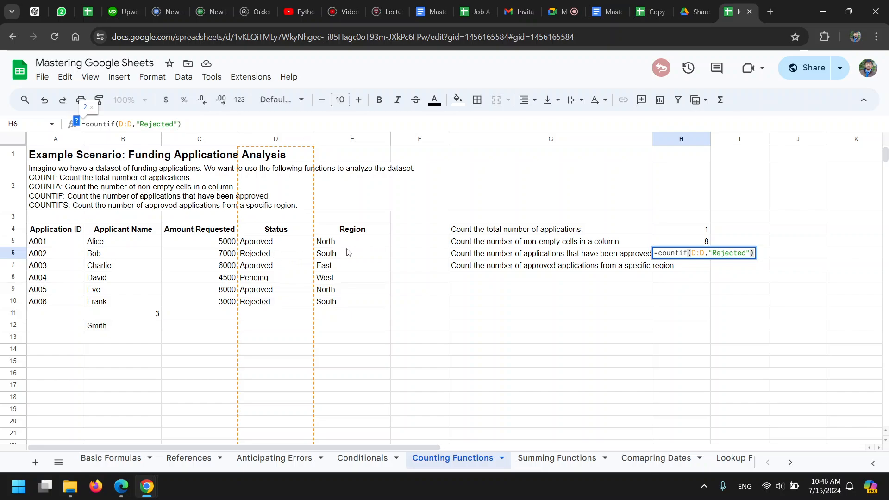
Start a COUNTIFS formula in H7 for the approved applications from a specific region and show its argument help.
left_click(685, 272)
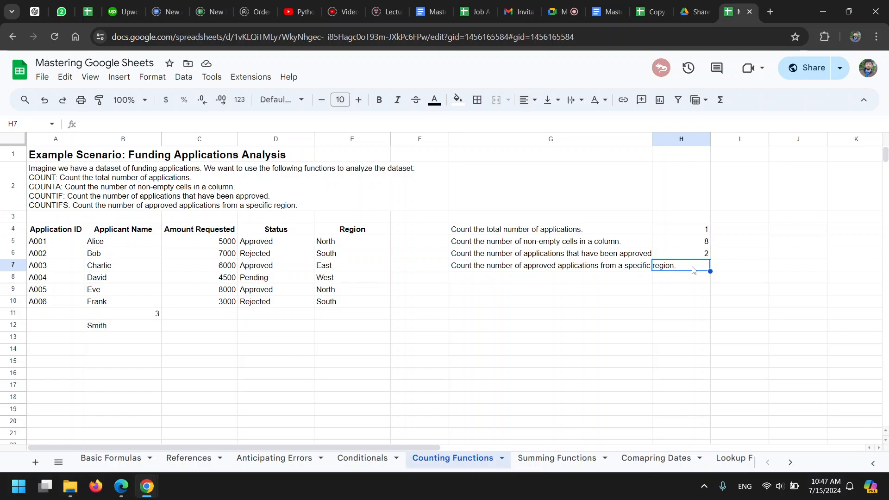
type("if")
key("BackSpace")
key("BackSpace")
type("=")
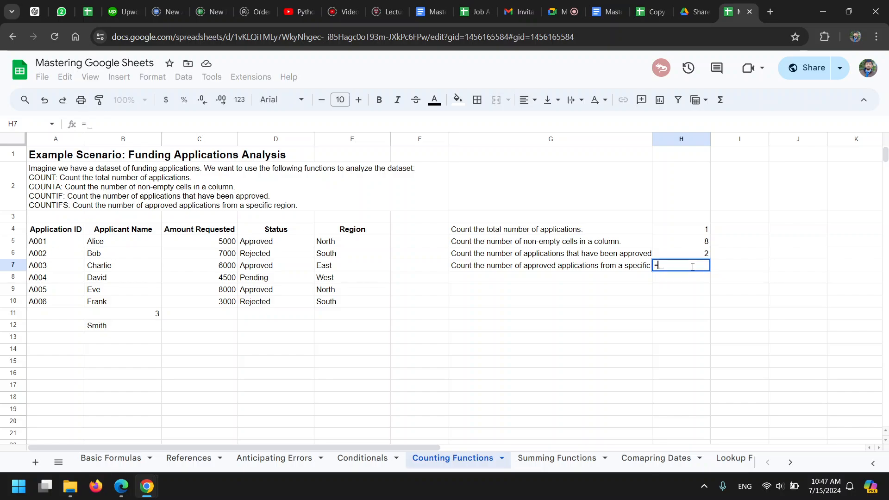
type("countifs")
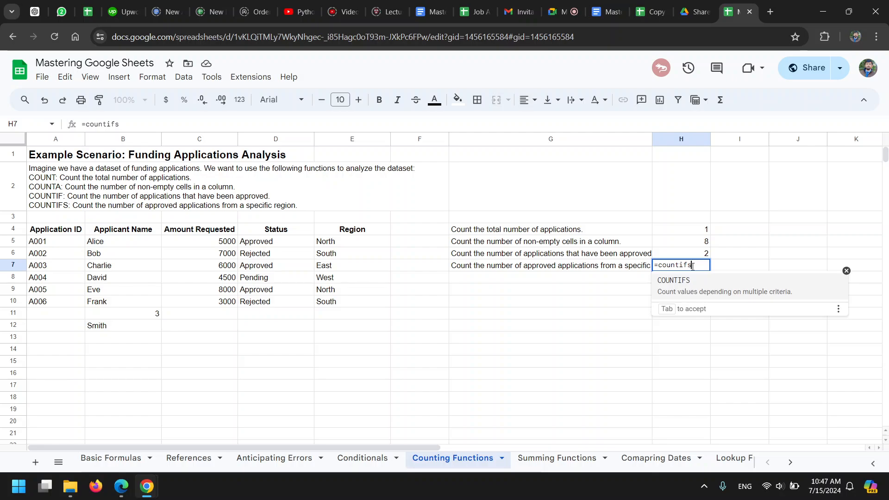
type("(")
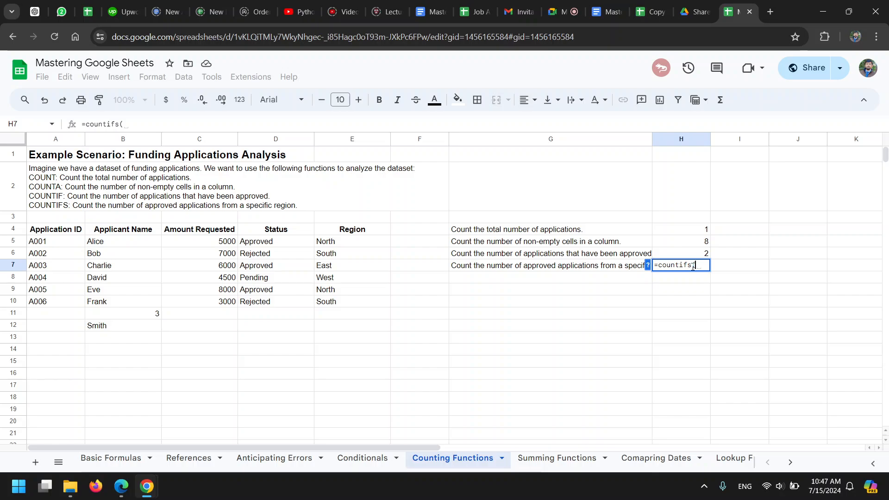
left_click(647, 265)
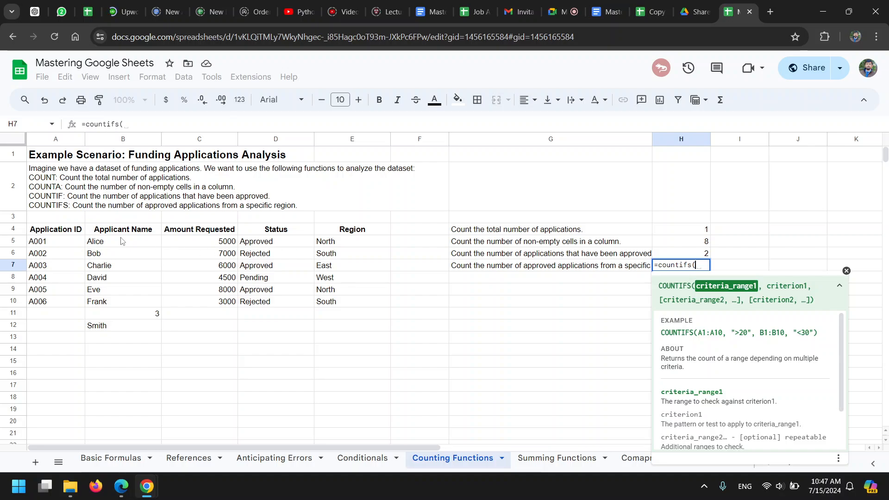
left_click_drag(120, 241, 128, 328)
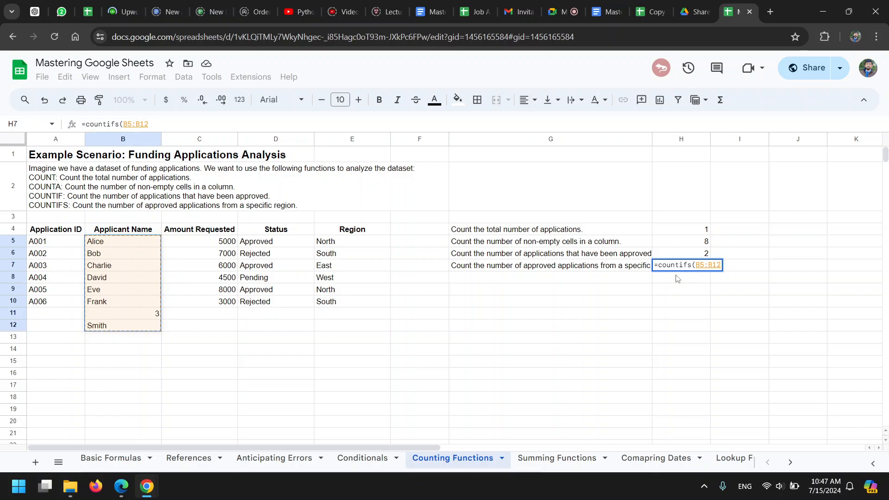
key("BackSpace")
key("BackSpace")
key("BackSpace")
key("BackSpace")
key("BackSpace")
key("BackSpace")
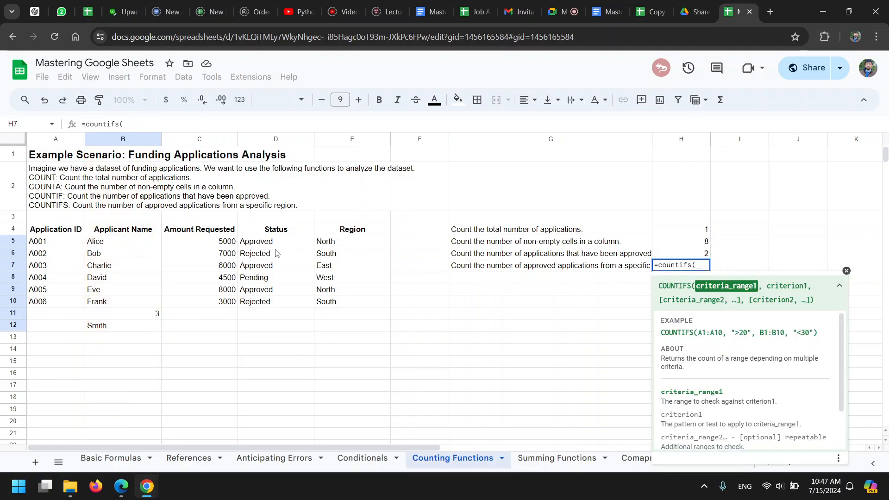
Set the first COUNTIFS condition in H7 to the Status column D:D with the criterion "Approved".
left_click_drag(277, 241, 277, 267)
left_click(283, 142)
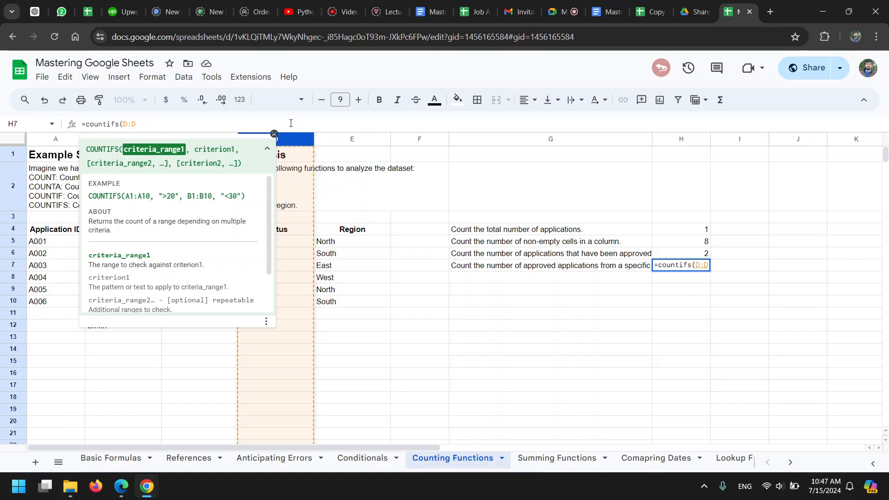
type(",")
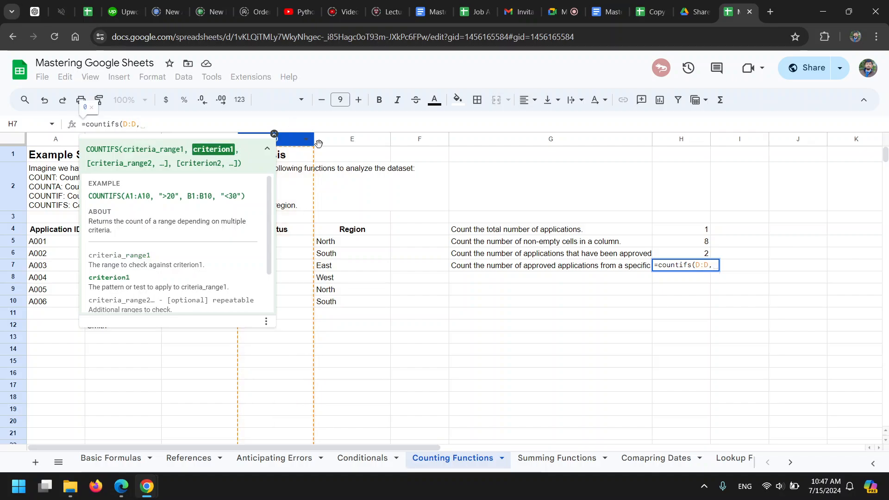
type("\"Approved:")
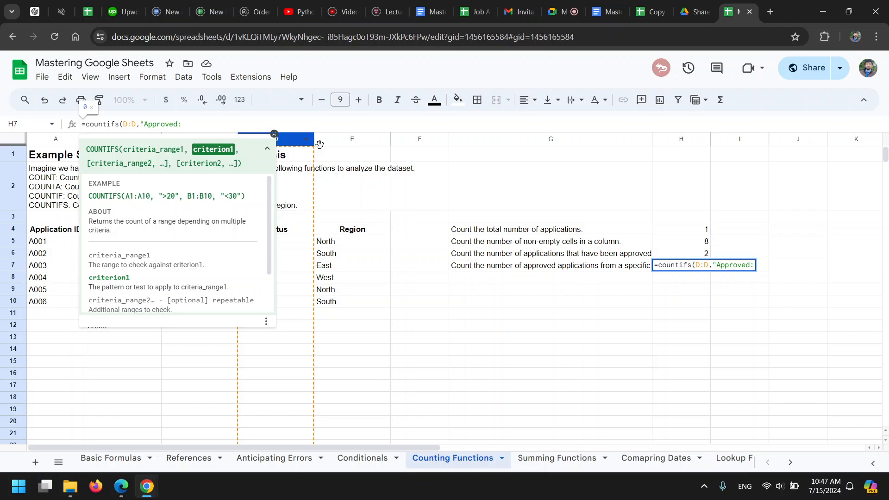
key("BackSpace")
type("\",")
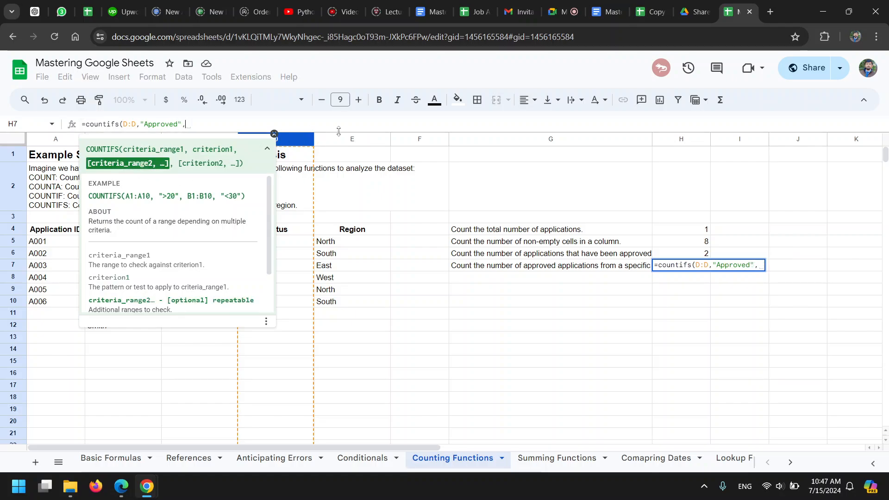
Add the Region column E:E with the criterion "North" as the second condition and complete the COUNTIFS formula in H7.
left_click(350, 140)
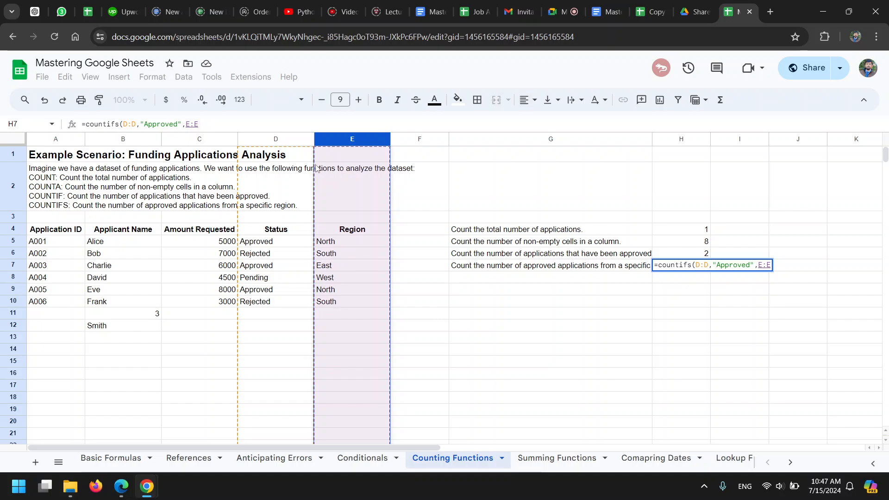
type(",\"")
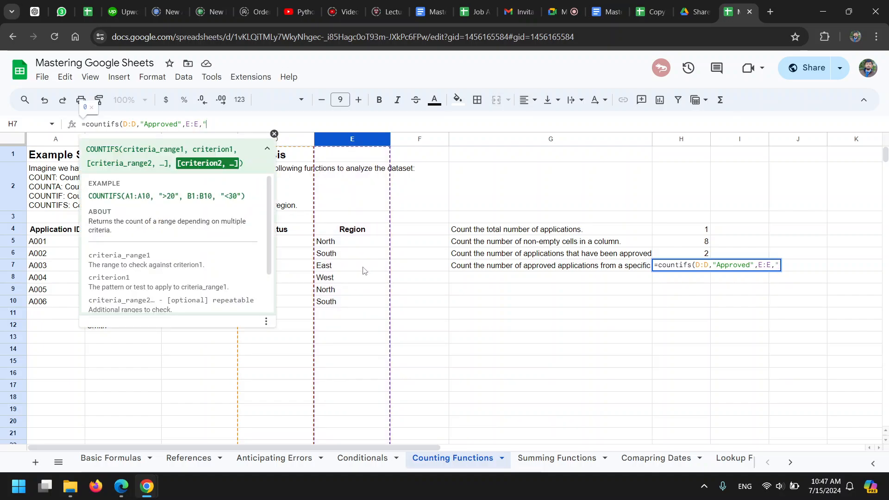
type("North\")")
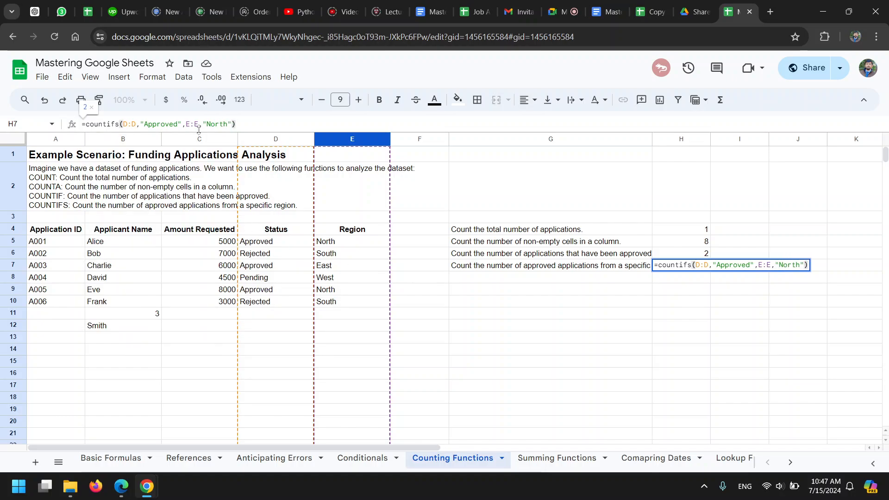
left_click_drag(123, 126, 136, 125)
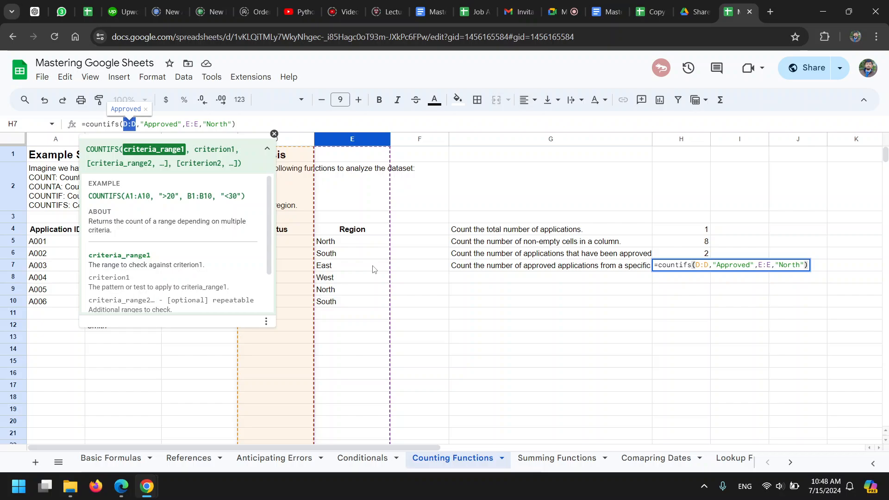
key("Return")
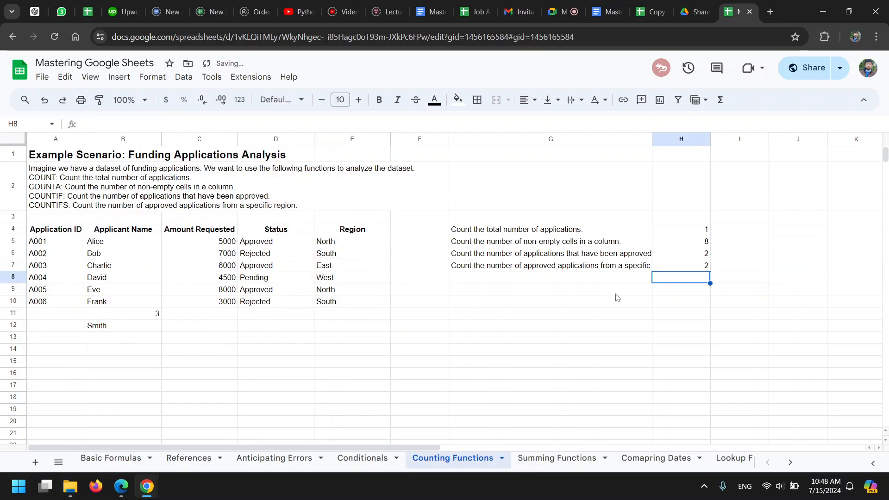
Compare the COUNTIFS formula in H7 with the rows whose status is Approved and region is North.
left_click(689, 270)
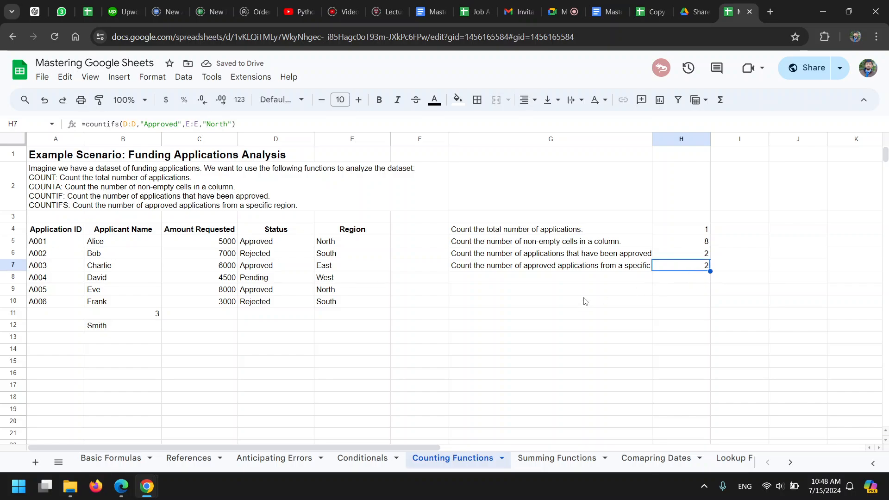
left_click_drag(298, 292, 352, 290)
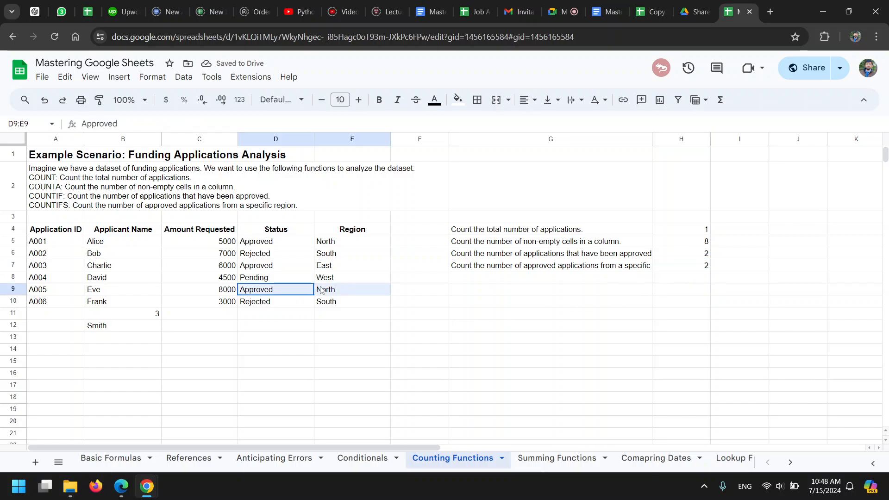
left_click_drag(278, 241, 331, 246)
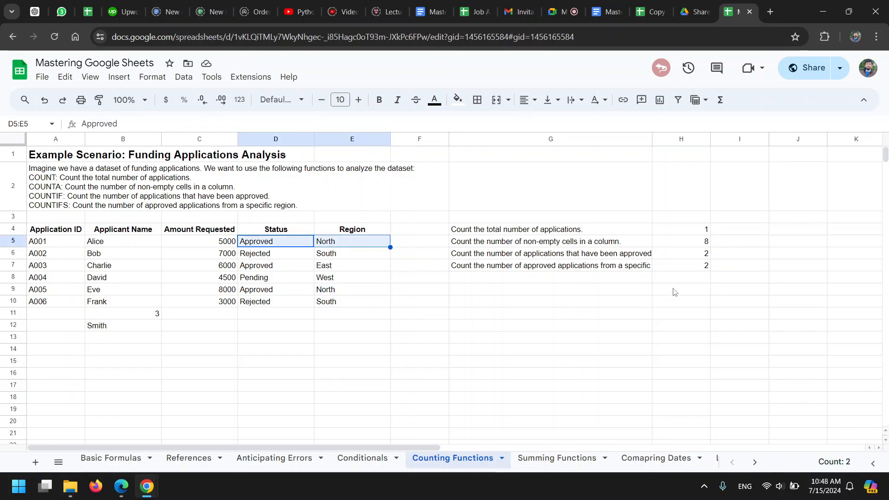
left_click(701, 269)
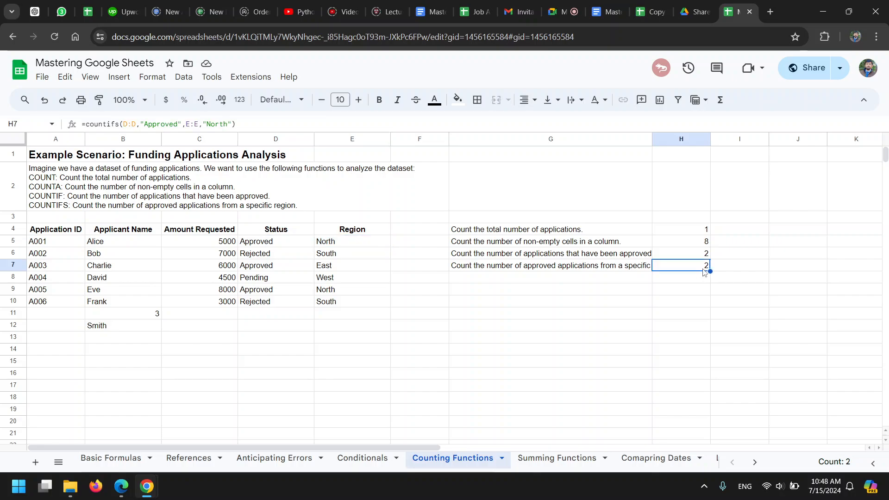
Enter North in cell I7, next to the COUNTIFS formula.
left_click(753, 270)
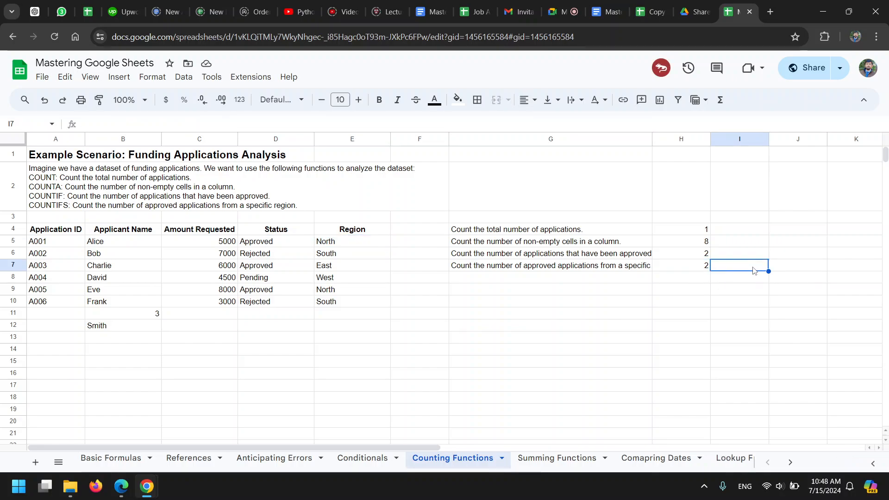
type("North")
key("Return")
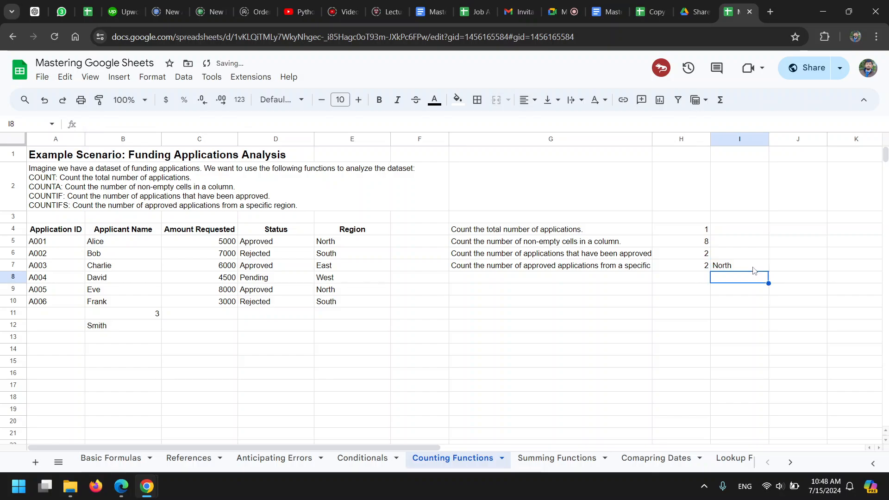
left_click(753, 269)
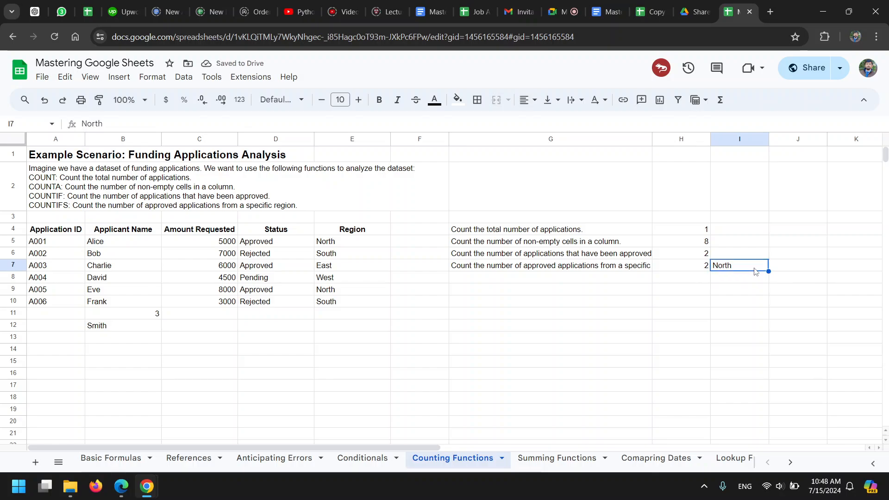
left_click(698, 271)
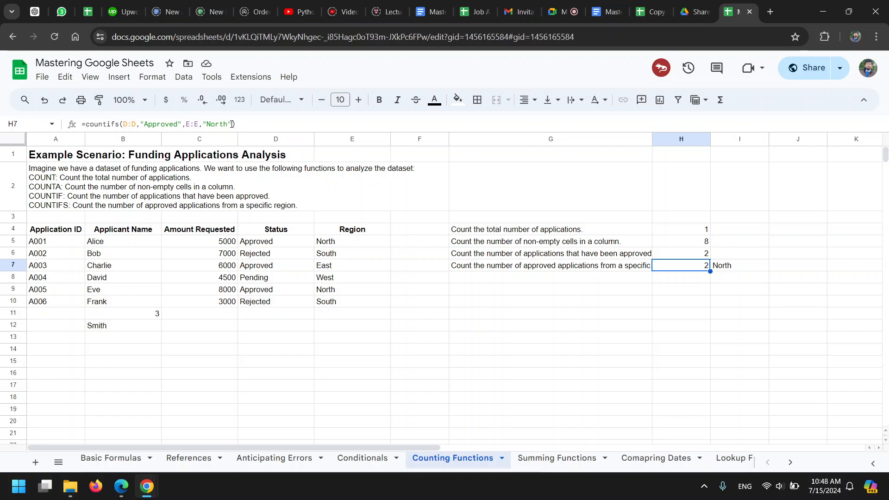
left_click_drag(231, 124, 203, 124)
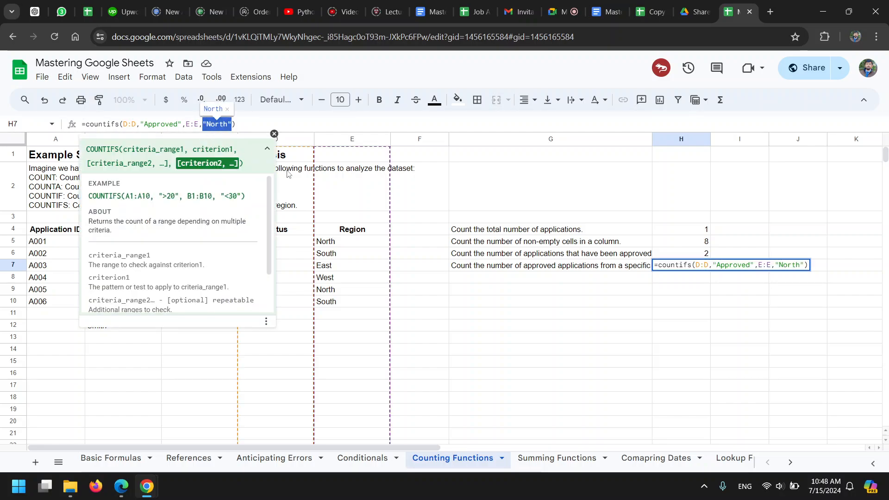
key("BackSpace")
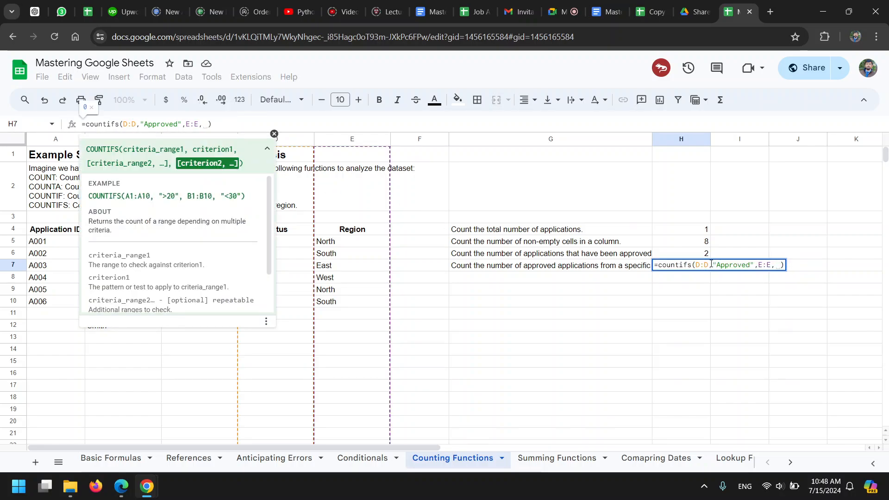
left_click(760, 257)
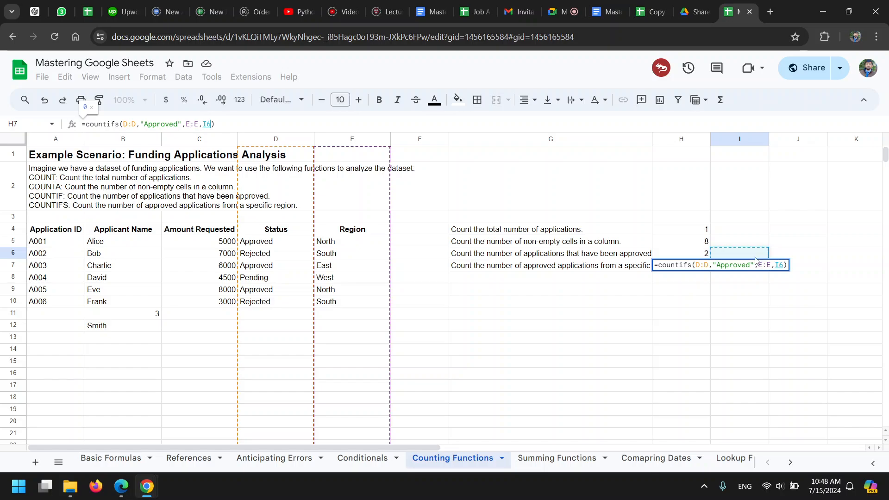
left_click(765, 279)
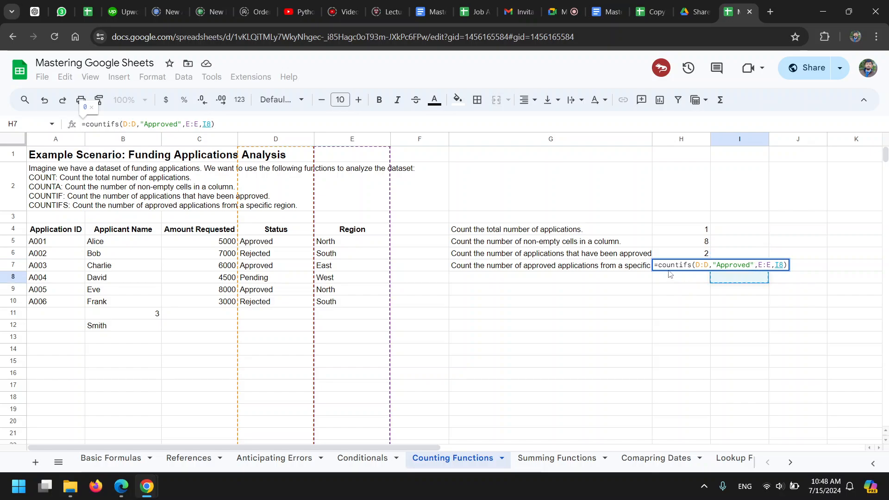
left_click(750, 268)
key("Return")
Move the North entry from I7 to cell I2.
left_click(744, 269)
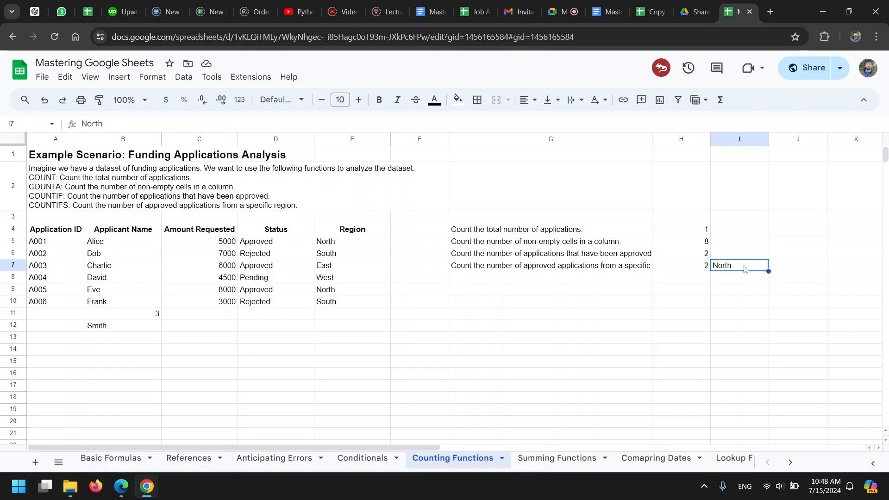
key("ctrl+x")
left_click(738, 204)
key("ctrl+v")
Replace the "North" criterion in the COUNTIFS formula in H7 with a reference to cell I2.
left_click(702, 272)
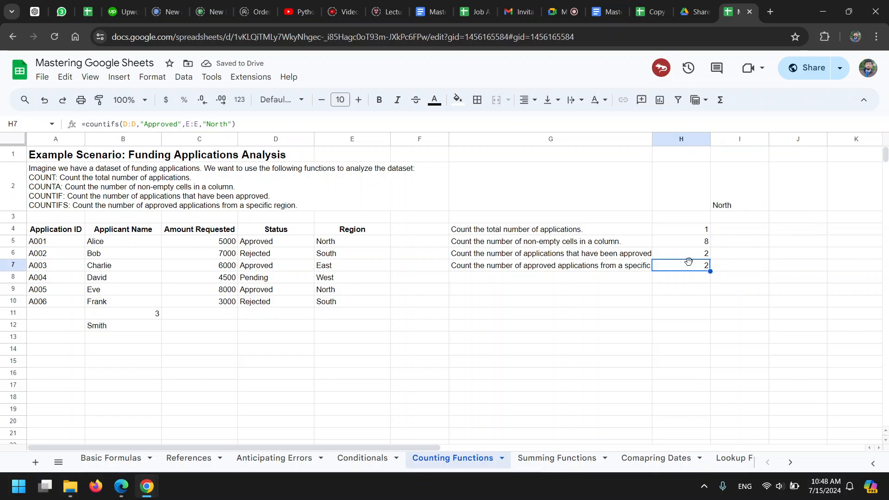
left_click(213, 126)
left_click_drag(213, 126, 234, 123)
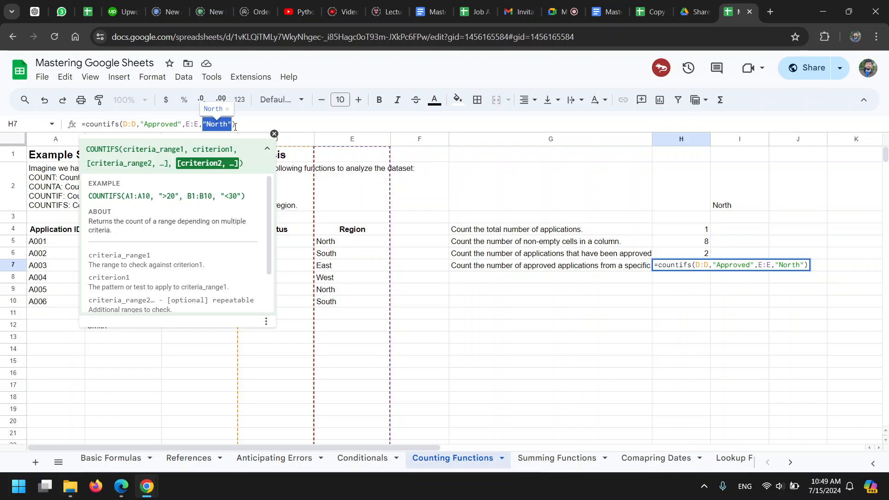
key("BackSpace")
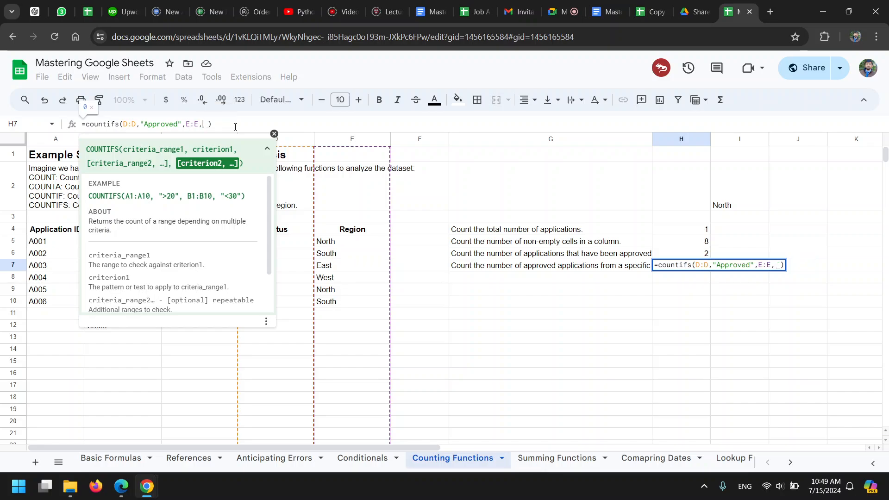
left_click(731, 187)
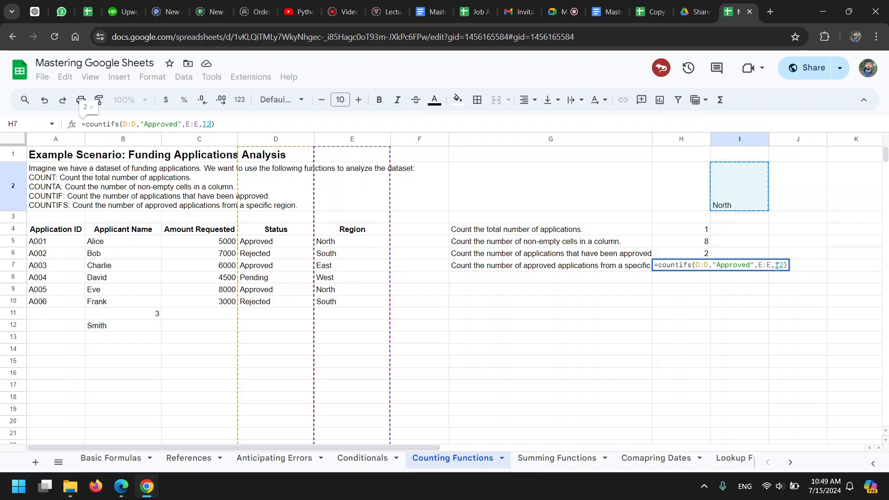
key("Return")
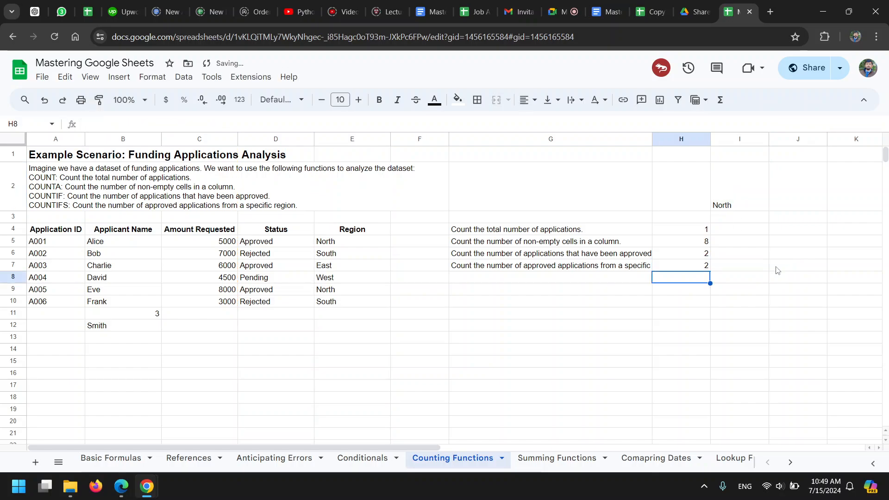
Change the region in I2 to East and check the COUNTIFS formula in H7.
left_click(724, 197)
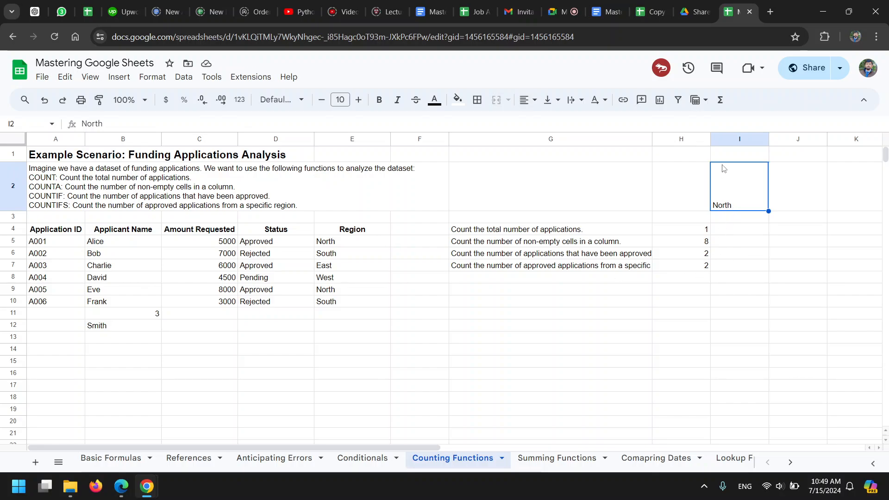
type("East")
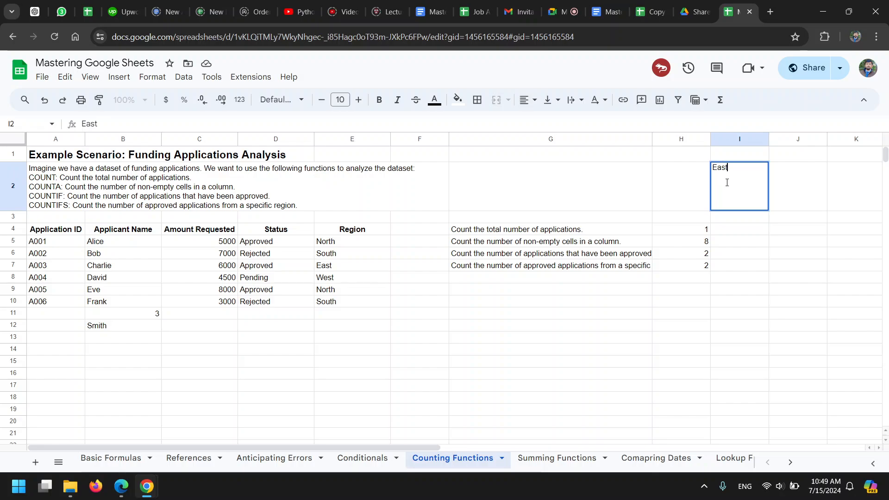
key("Return")
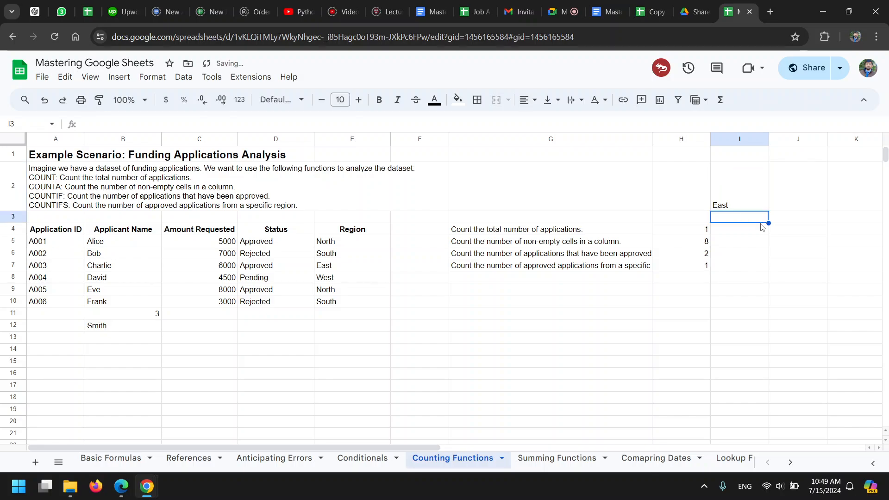
left_click(690, 271)
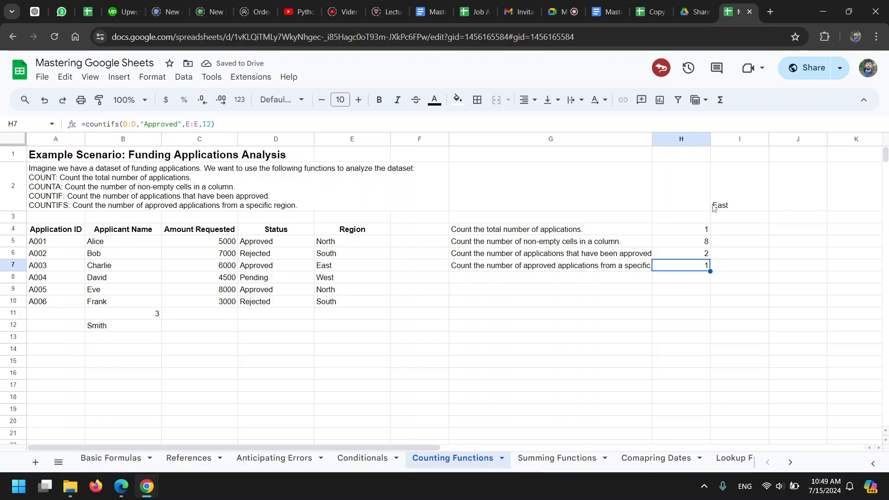
left_click(734, 208)
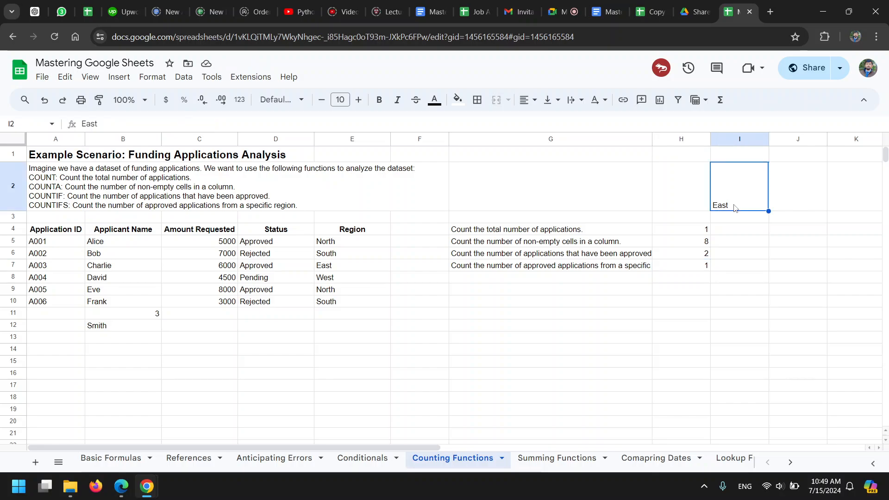
Enter Rejected in cell H2 as the status criterion.
left_click(688, 181)
type("Rejec")
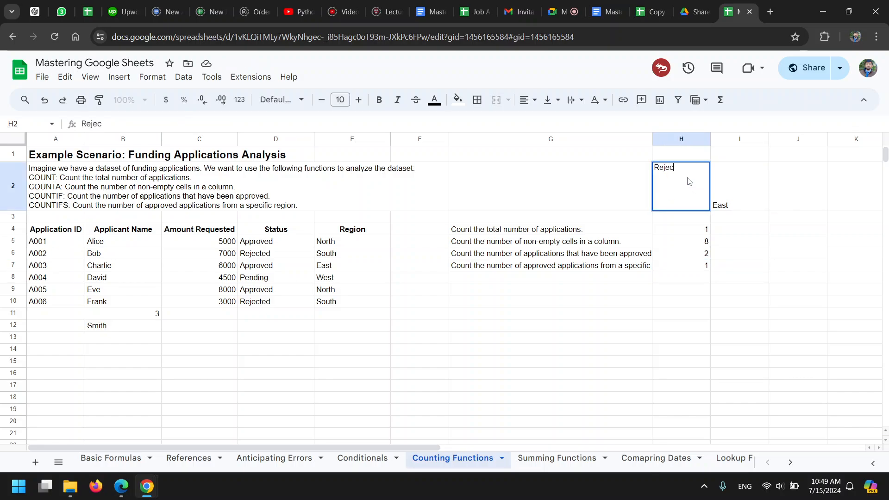
type("ted")
Replace the "Approved" criterion in the COUNTIFS formula in H7 with a reference to cell H2.
left_click(702, 266)
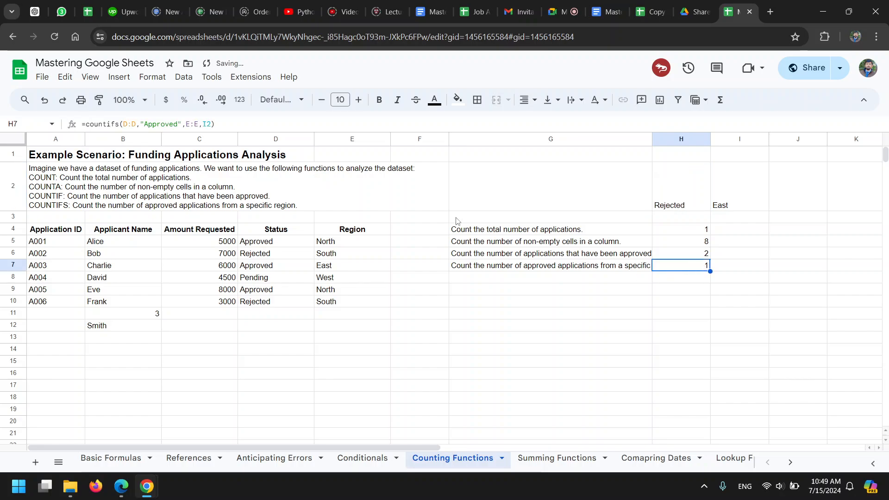
left_click(186, 121)
left_click_drag(182, 124, 140, 124)
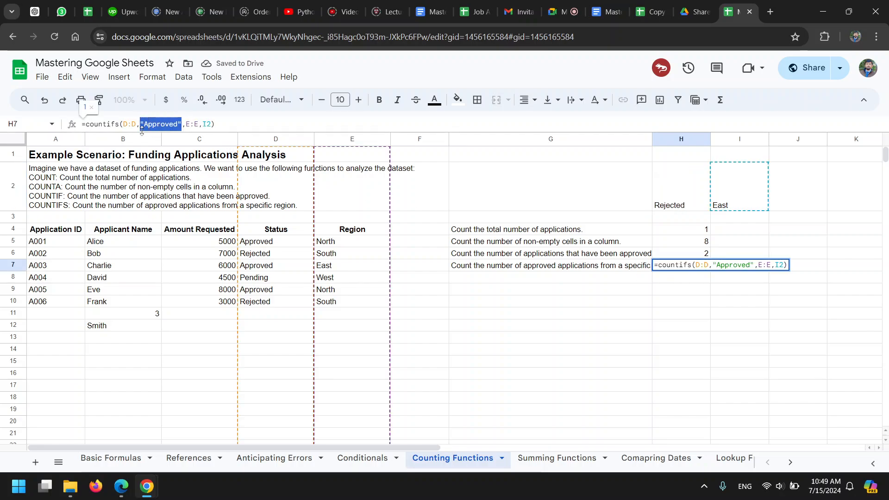
key("BackSpace")
left_click(694, 179)
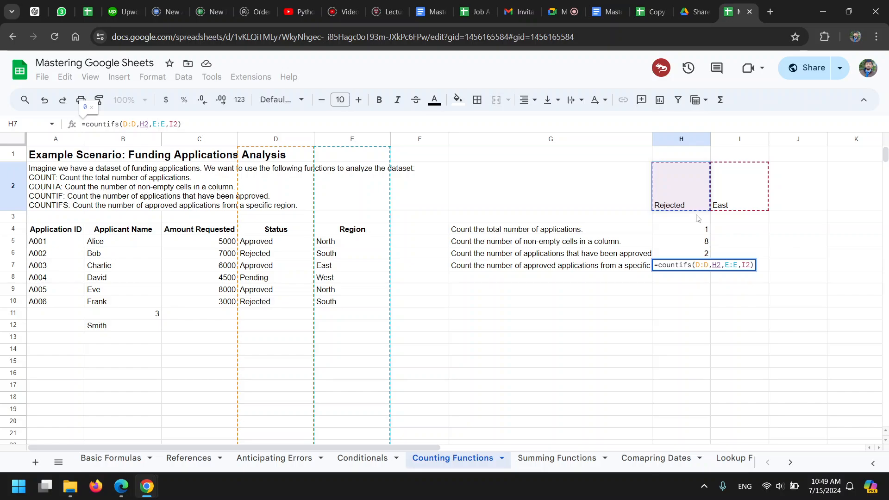
key("Return")
Change the region criterion in I2 to North.
left_click(736, 199)
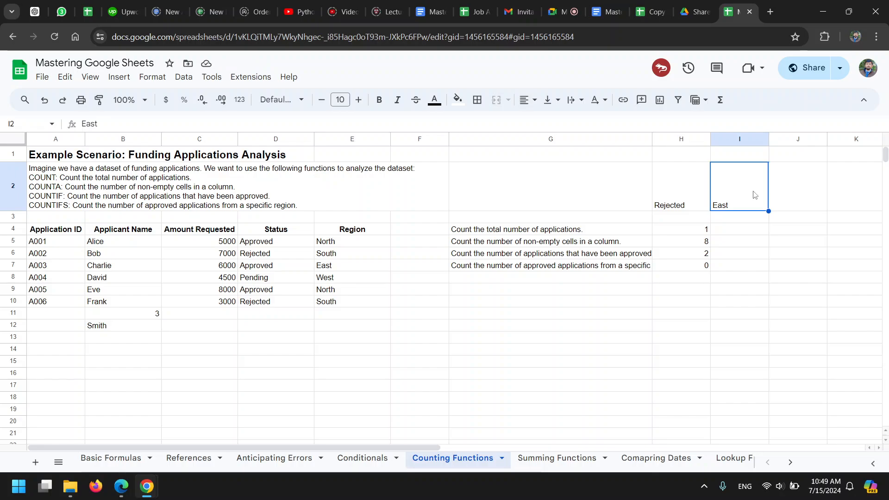
type("North")
key("Return")
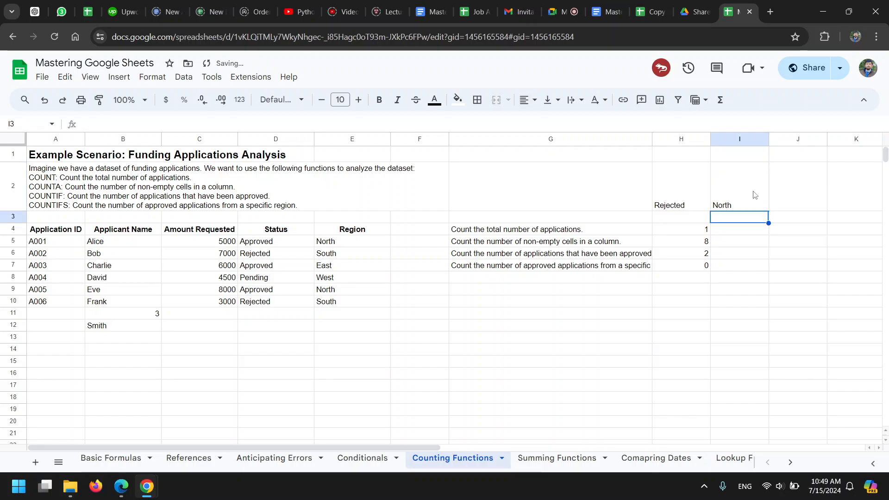
Set the region criterion in I2 to South, matching the region of the rejected applications.
left_click(330, 256)
left_click(761, 207)
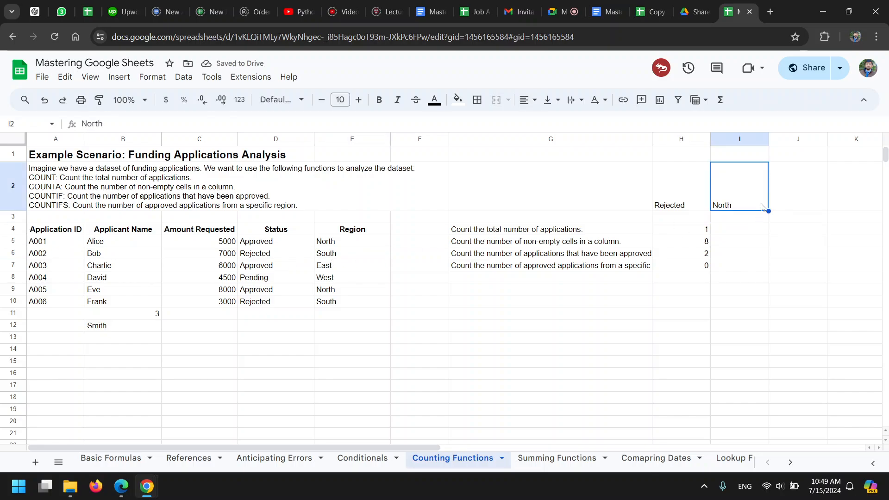
type("South")
key("Return")
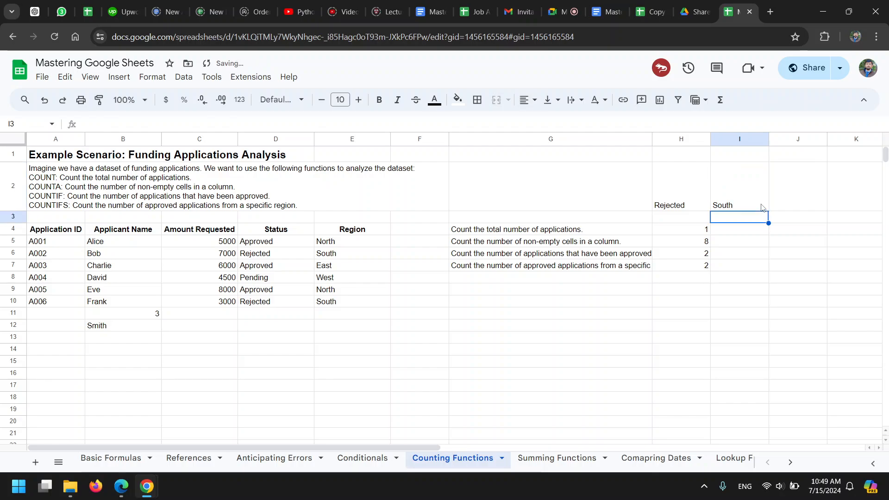
Change the status criterion in H2 to Accepted and review the COUNTIFS formula in H7.
left_click(669, 204)
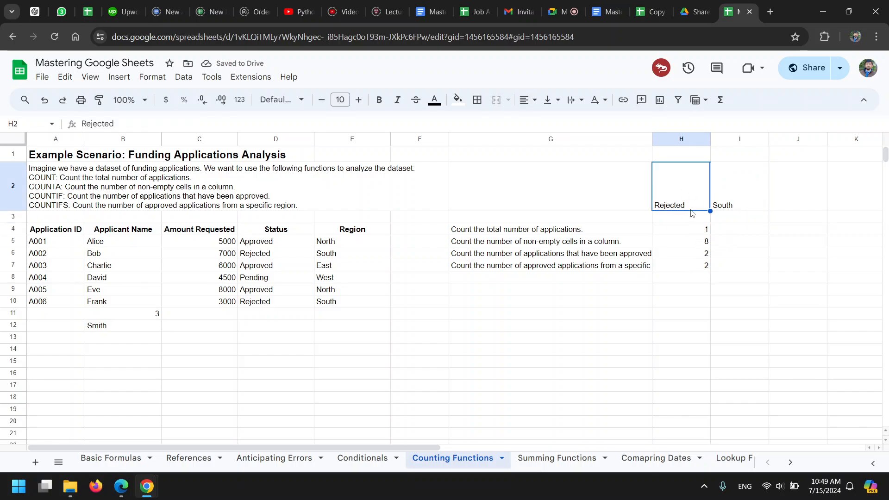
type("Accepted")
key("Return")
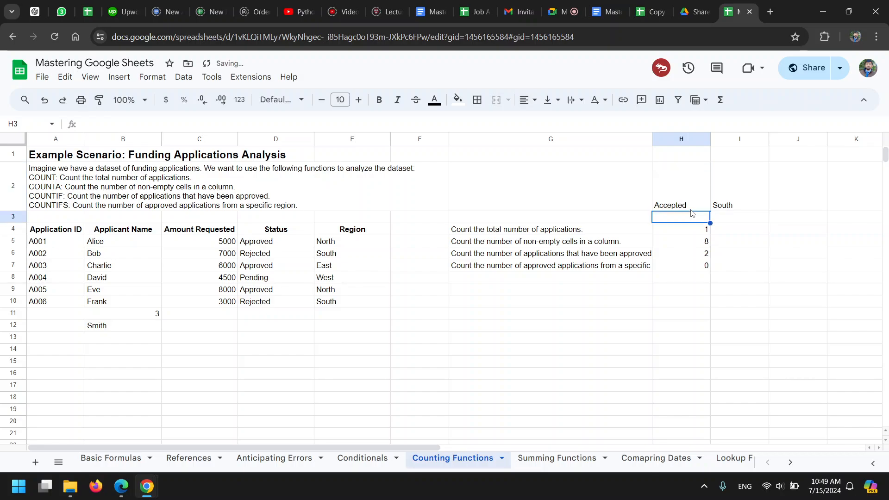
left_click(701, 268)
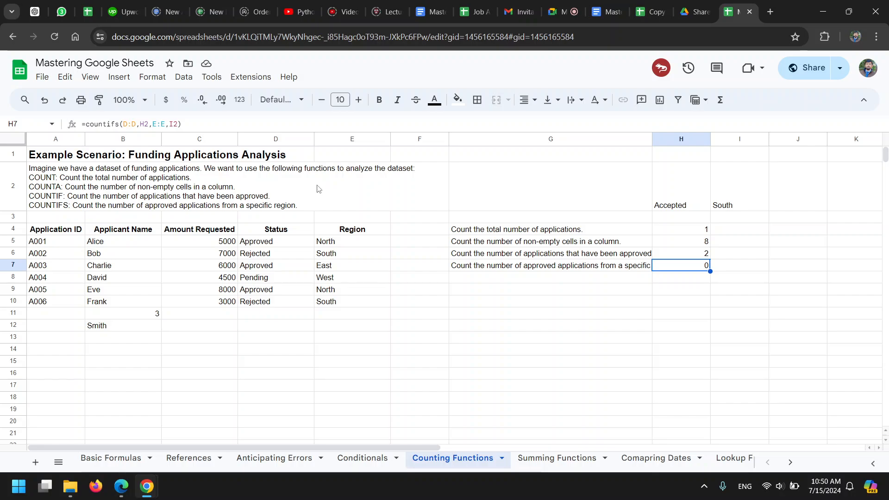
Open the Summing Functions sheet.
left_click(566, 465)
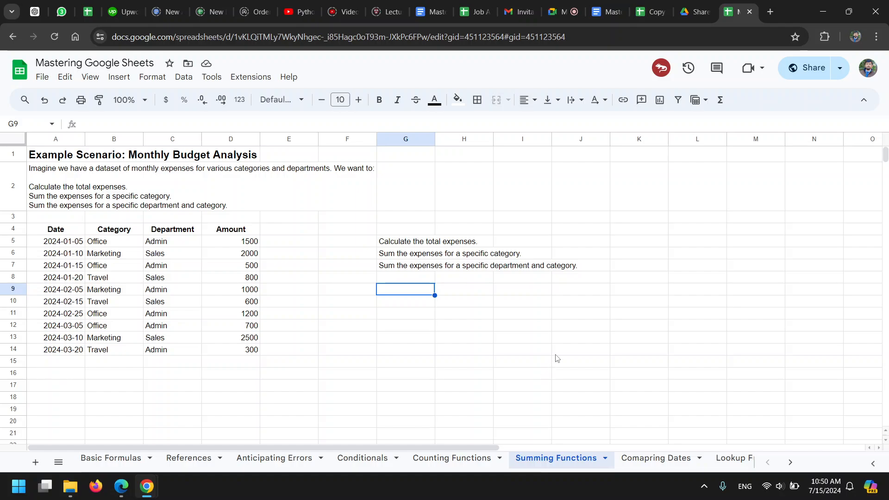
Total all expenses in H5 by summing the whole Amount column with =SUM(D:D).
left_click(461, 243)
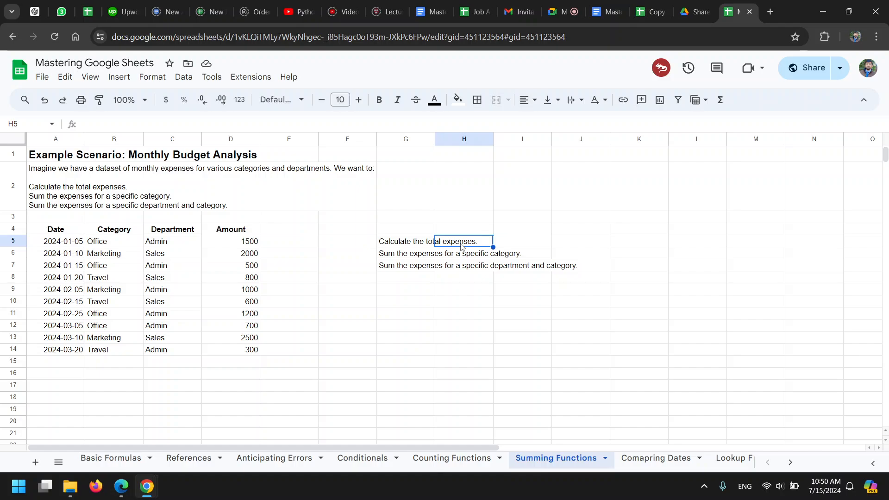
type("=")
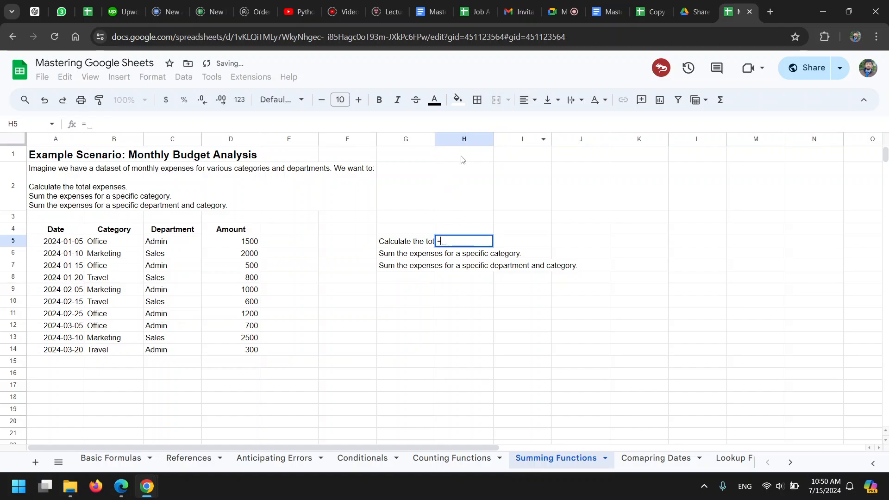
type("sum(")
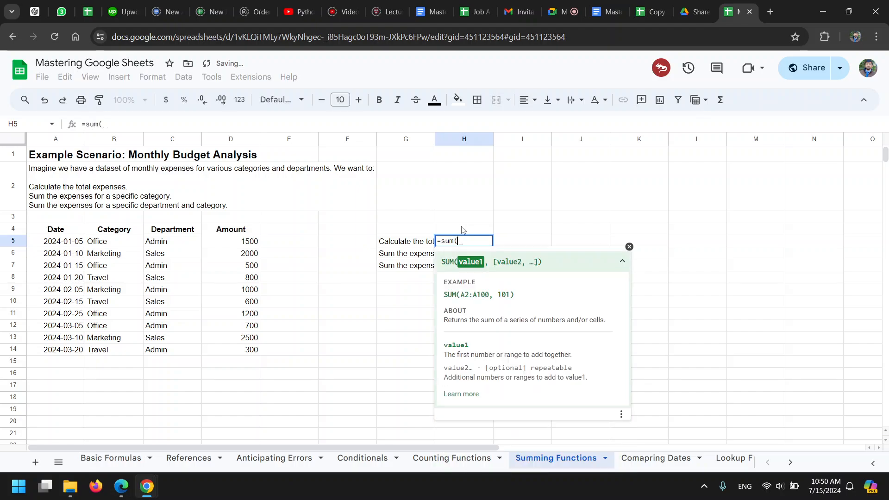
left_click(232, 139)
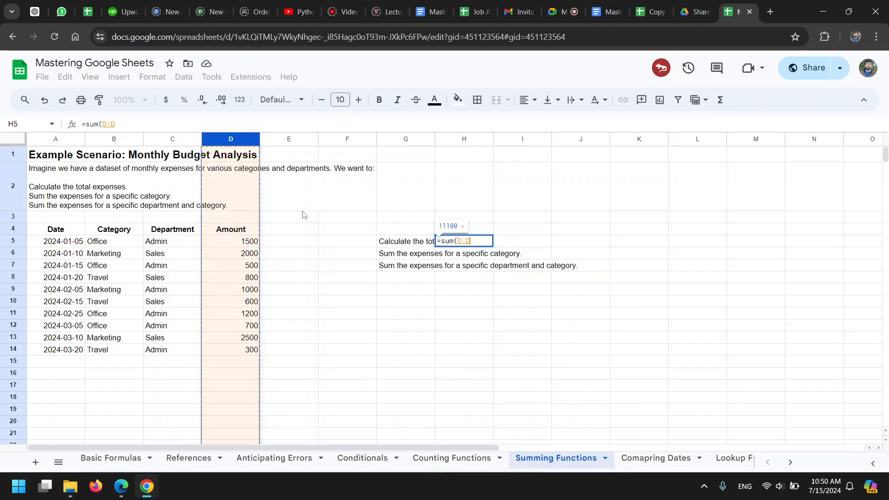
type(")")
key("Return")
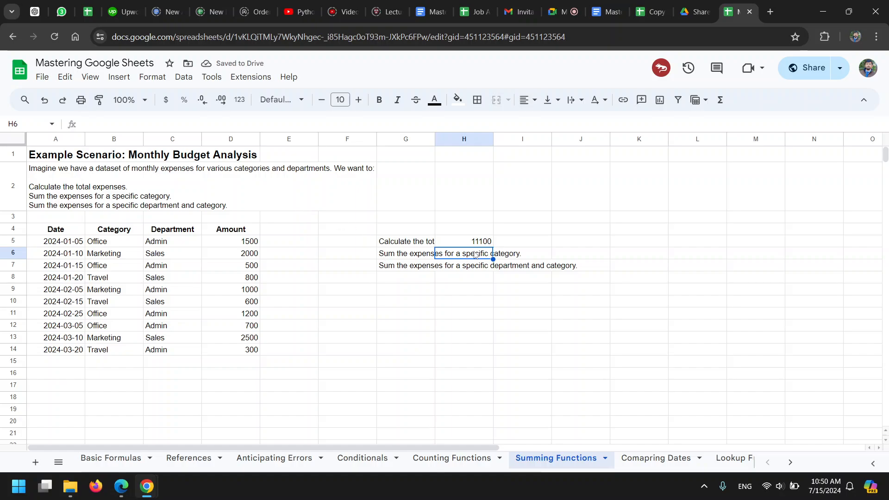
Widen column G so that the task descriptions in G5 to G7 fit inside it.
left_click_drag(610, 140, 611, 145)
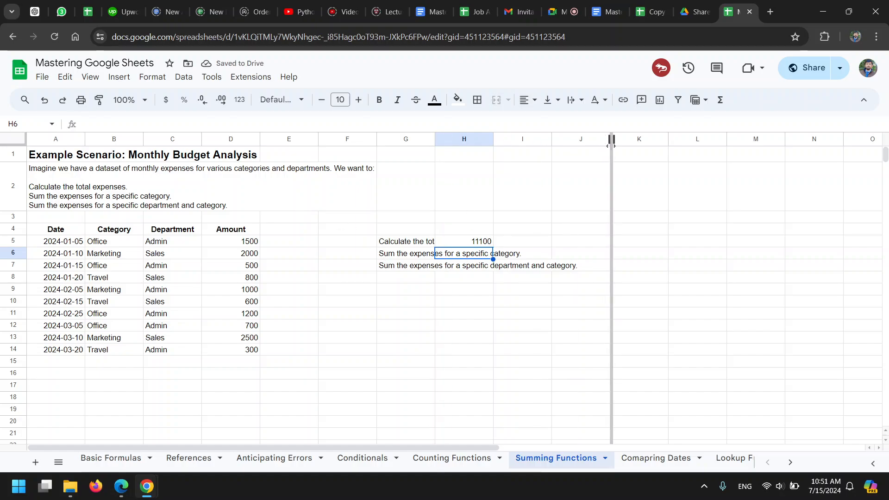
left_click_drag(529, 244, 611, 244)
key("Left")
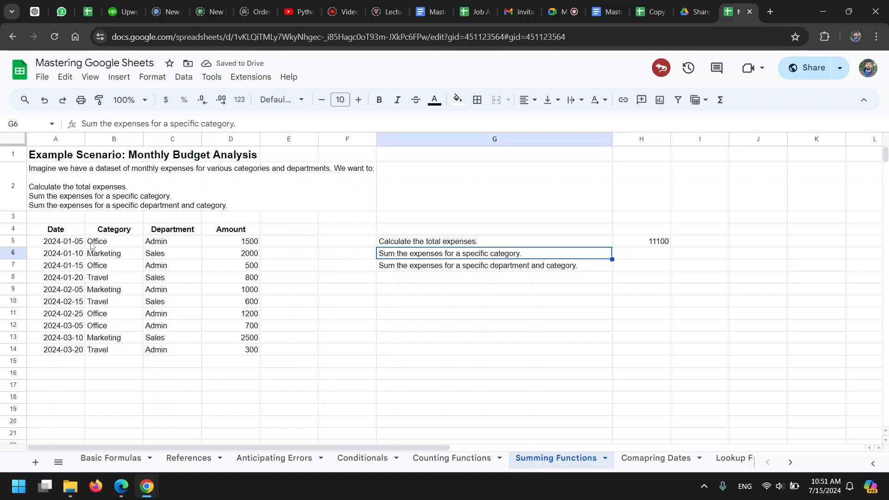
Enter Office in H2 as the category criterion.
left_click(104, 242)
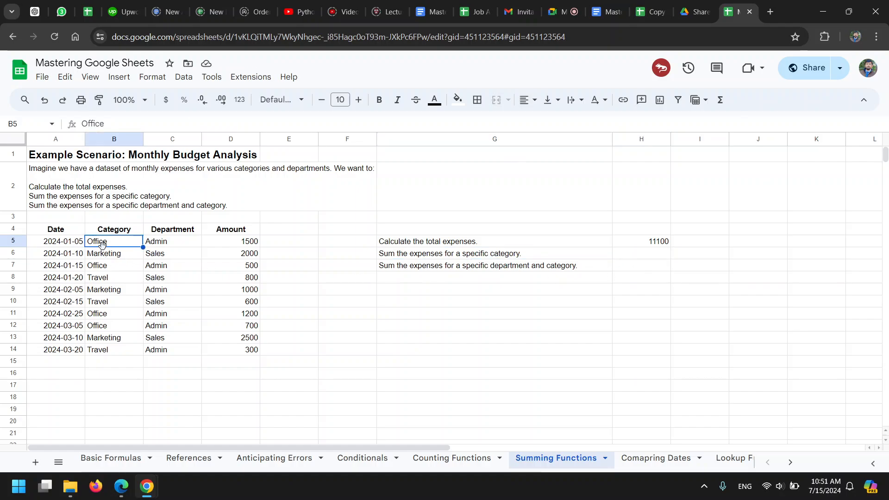
left_click(654, 190)
type("Of")
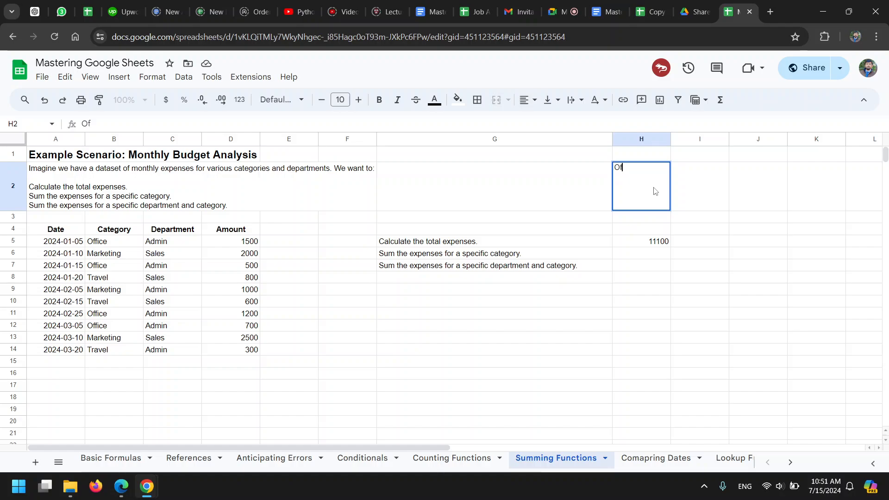
type("fice")
key("Return")
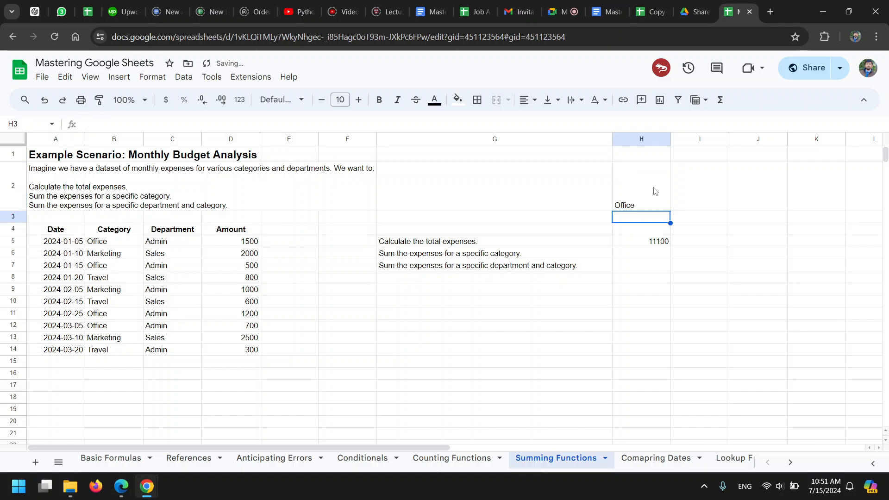
Write a SUMIF formula in H6 with D:D as the range and H2 as the criterion.
left_click(650, 254)
type("=sum")
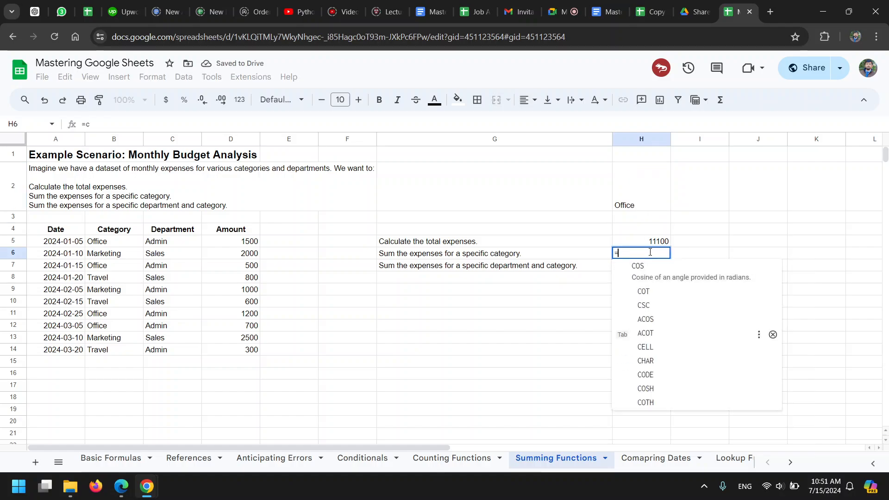
type("if")
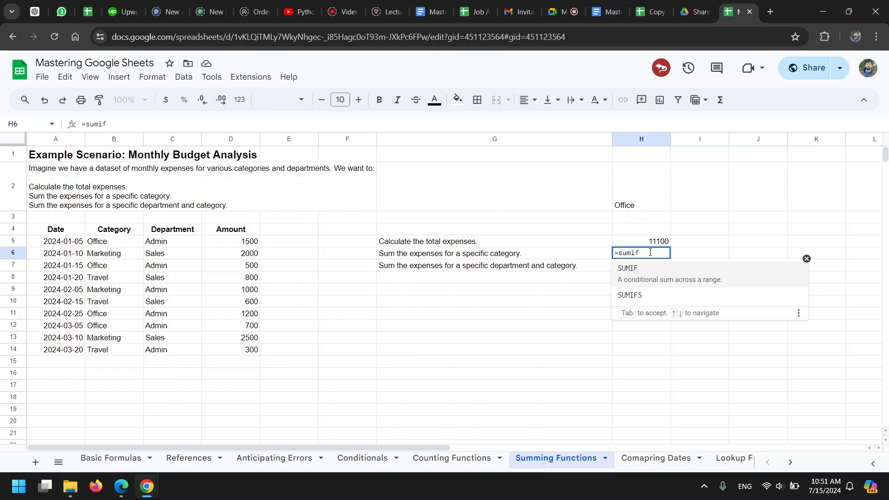
type("(")
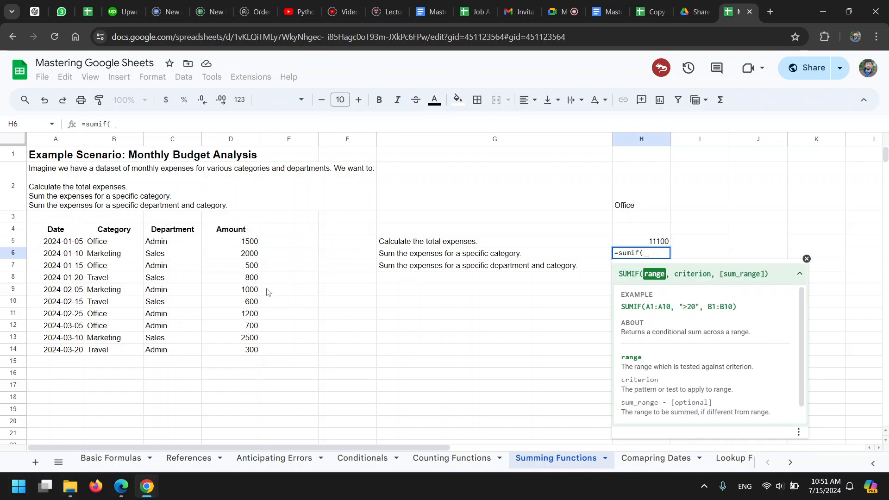
left_click(233, 141)
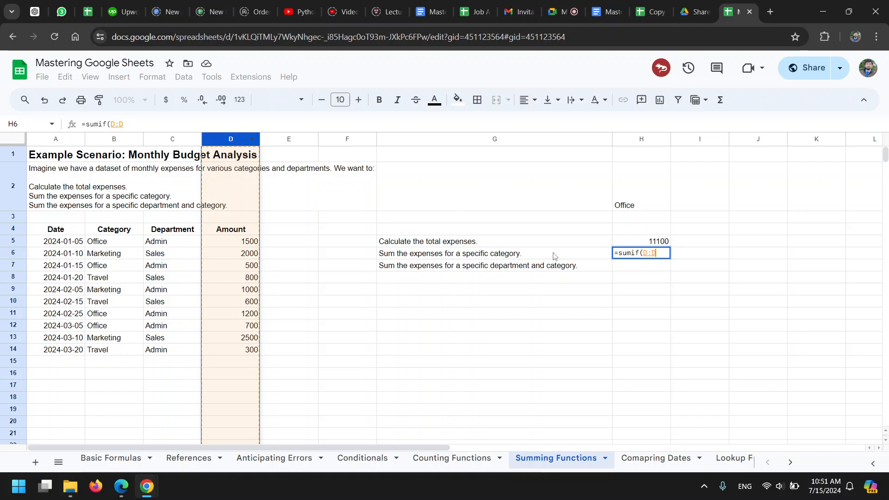
type(",")
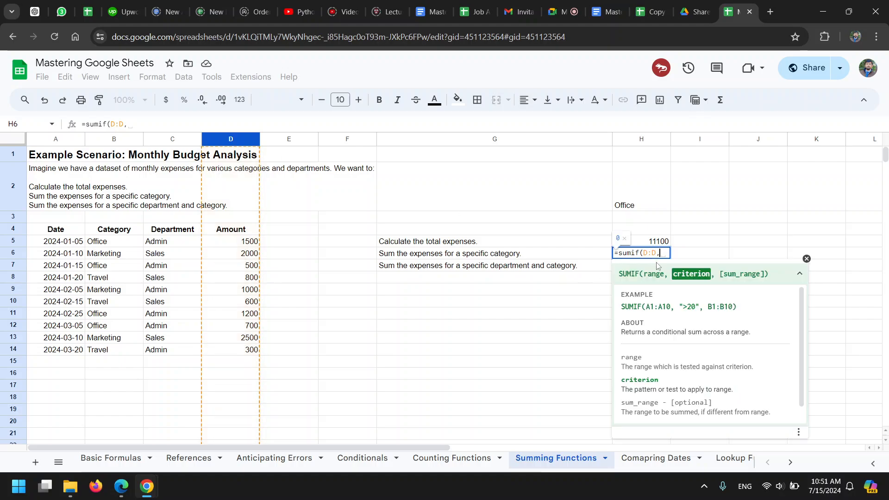
left_click(643, 203)
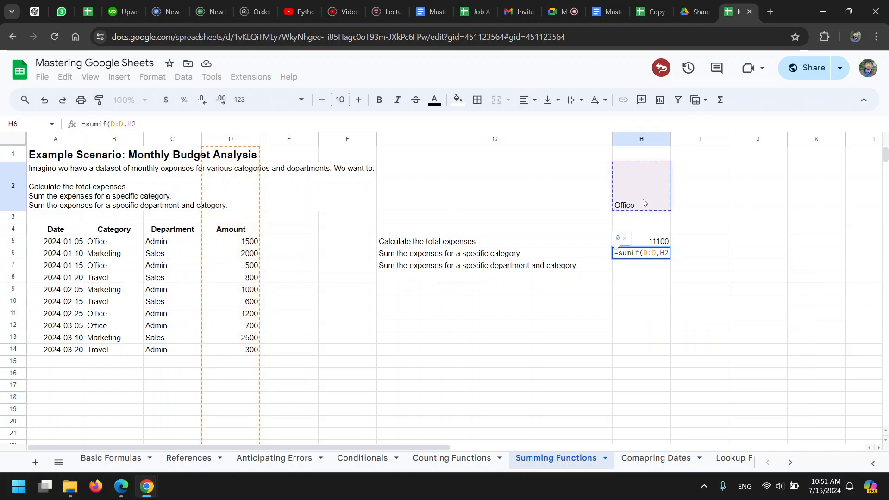
type(")")
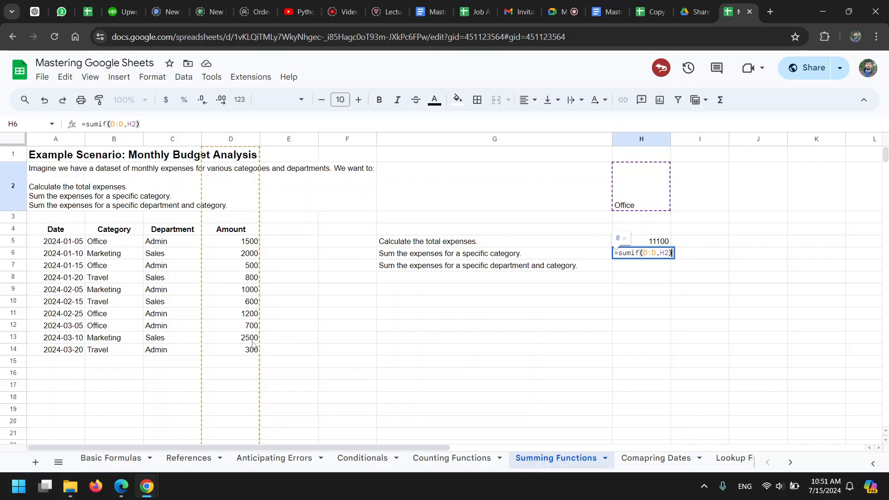
Change the tested range of the SUMIF formula in H6 to the Category column, B:B.
left_click(656, 253)
left_click(668, 253)
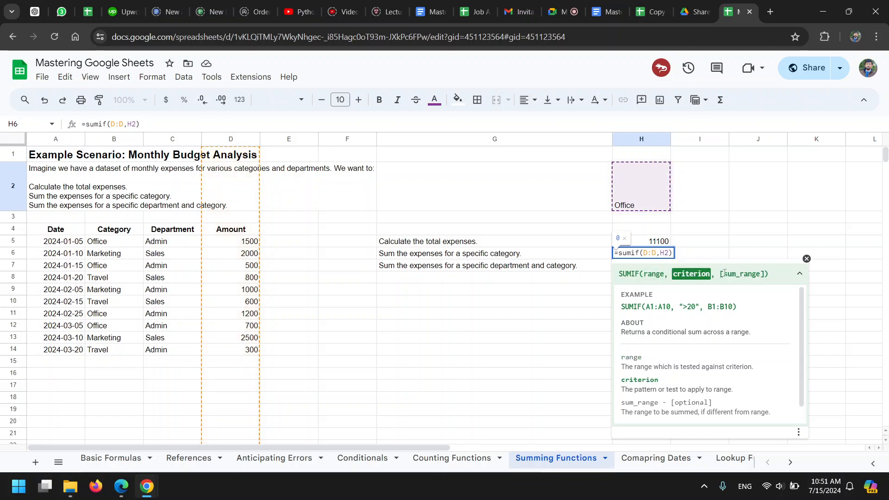
left_click_drag(724, 273, 761, 274)
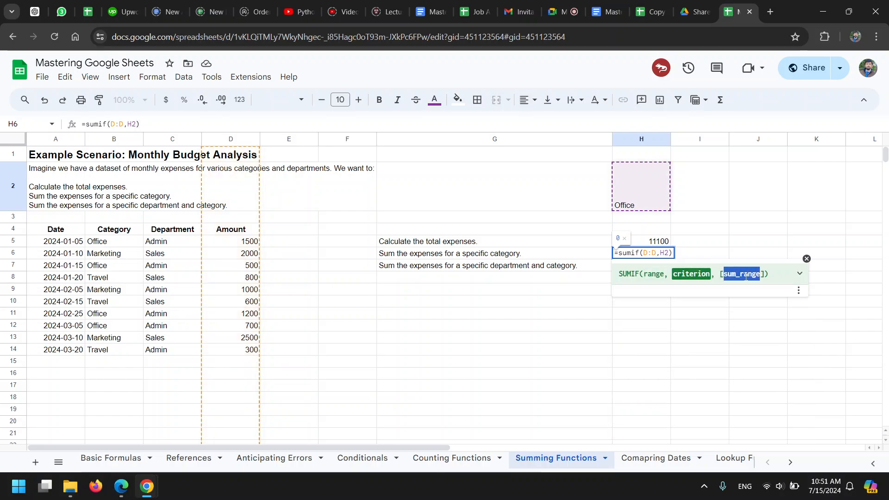
left_click(648, 252)
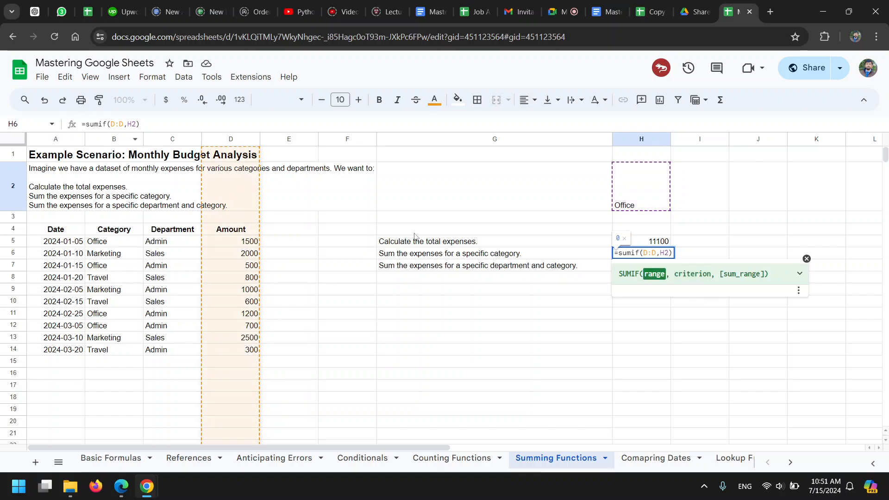
key("BackSpace")
type("B")
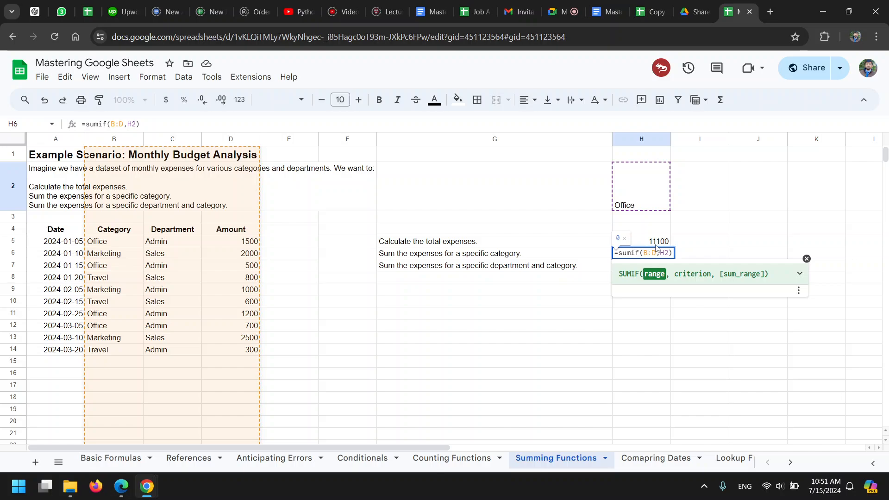
left_click_drag(652, 252, 656, 252)
type("B")
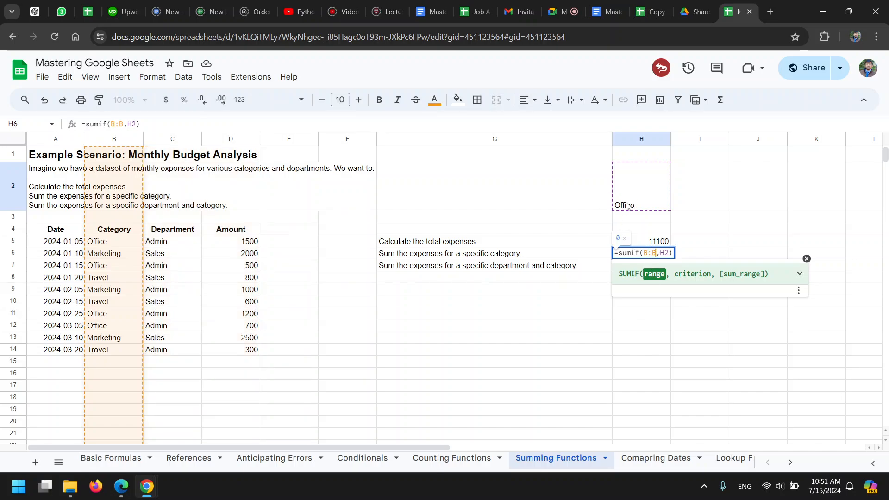
Add the Amount column D:D as the sum range, completing =SUMIF(B:B,H2,D:D) in H6.
left_click(670, 253)
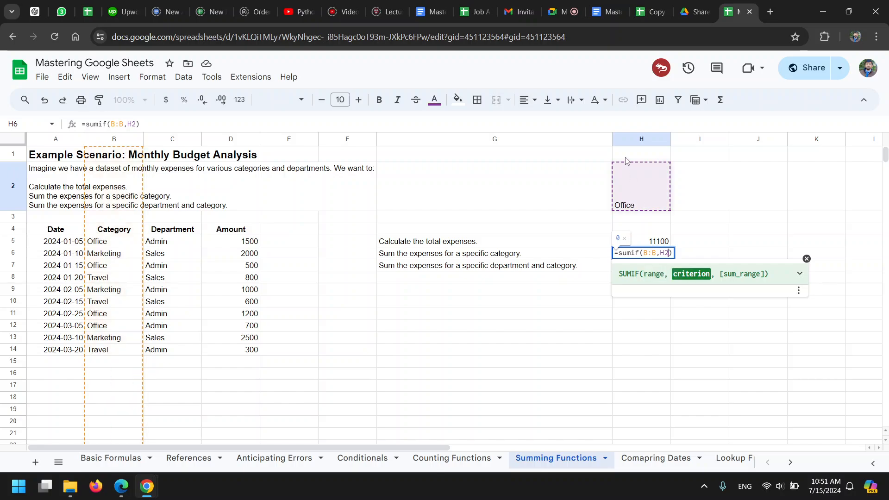
type(",")
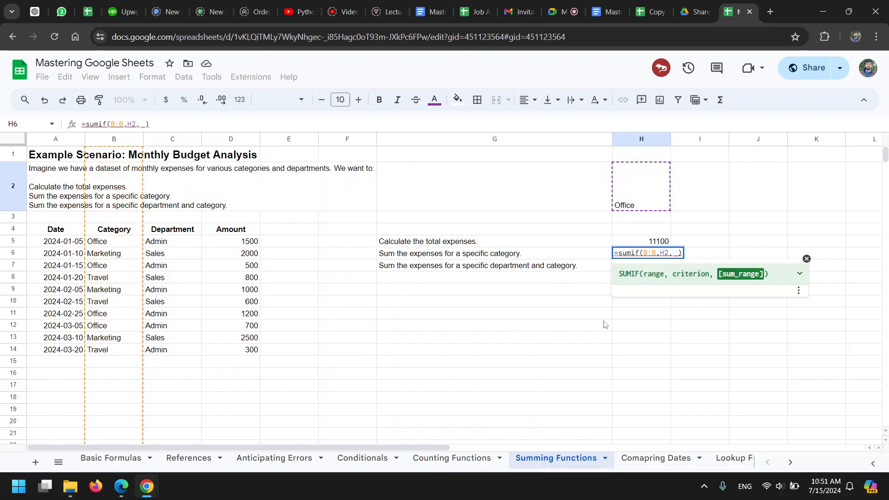
left_click(233, 138)
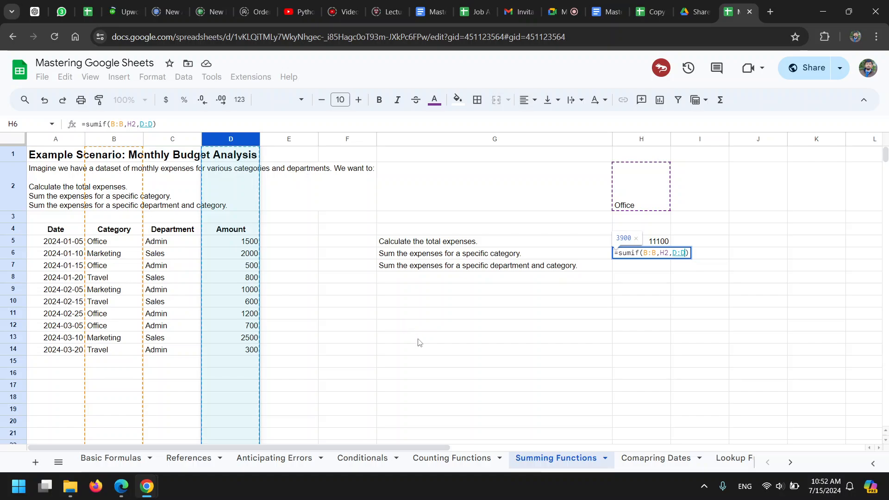
key("Return")
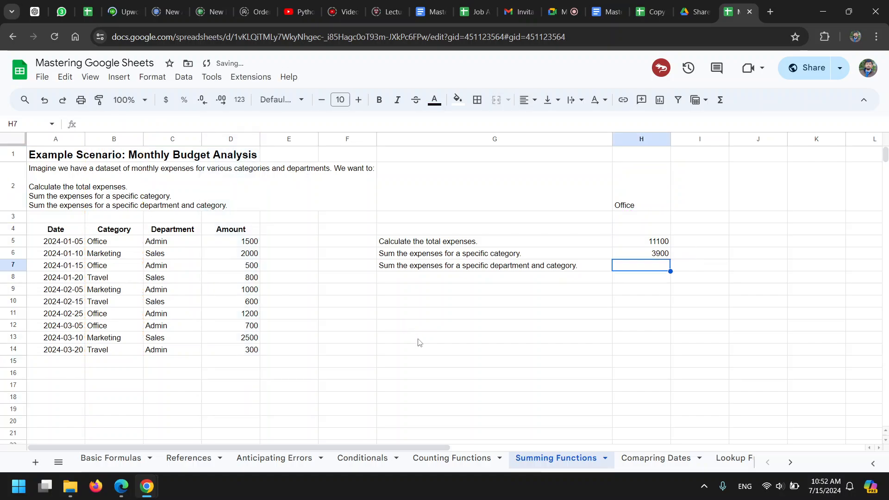
Change the category criterion in H2 to Marketing and check the SUMIF result in H6.
left_click(650, 258)
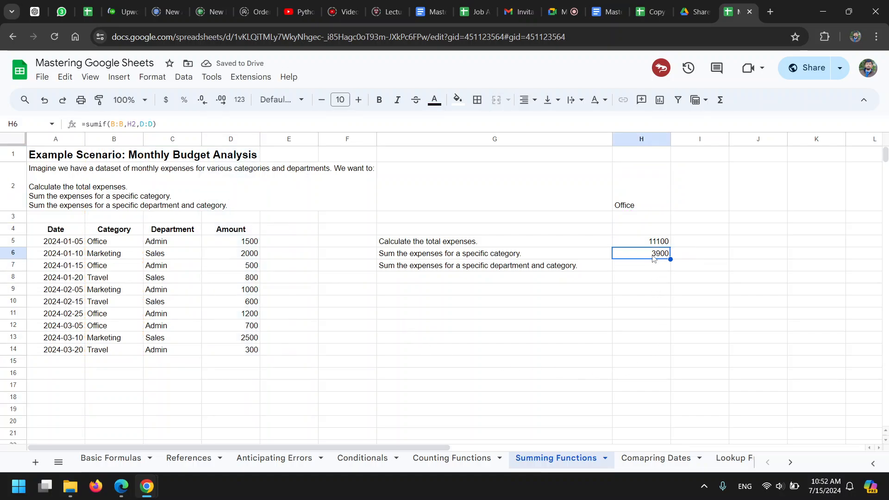
left_click(645, 202)
type("Marketing")
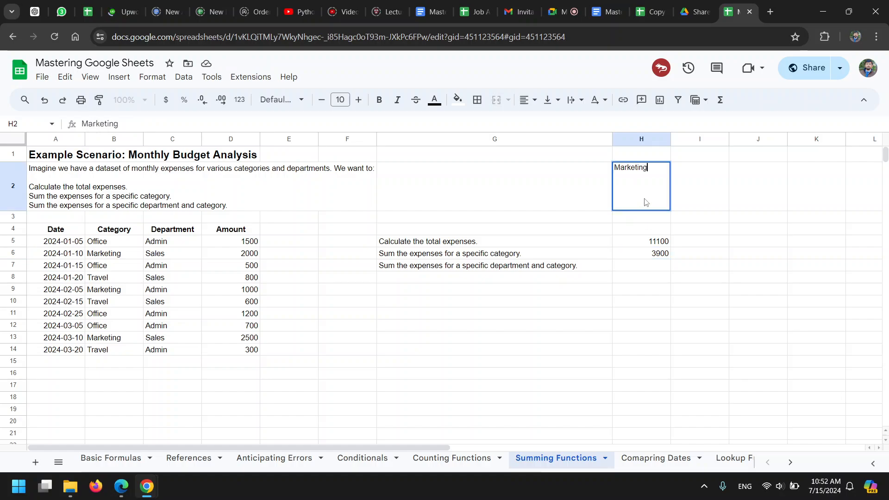
key("Return")
left_click(646, 259)
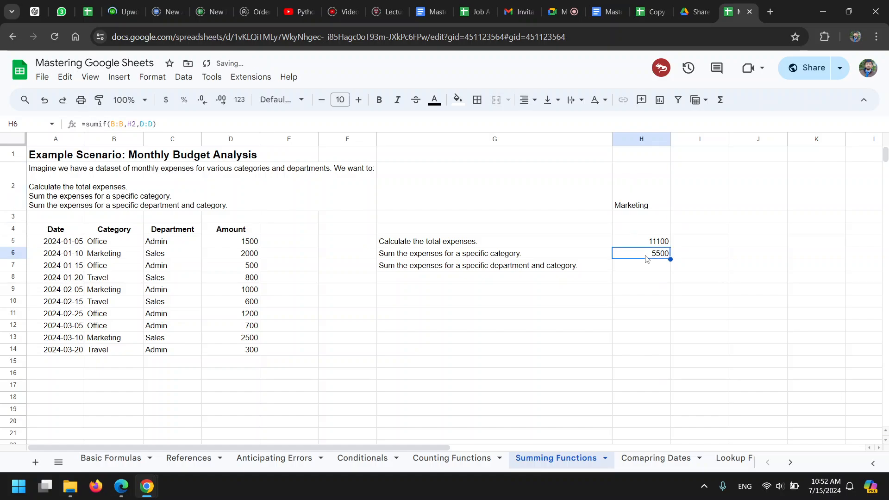
Review the Category, Department and Amount data, and enter Admin in I2 as the department criterion.
left_click(650, 269)
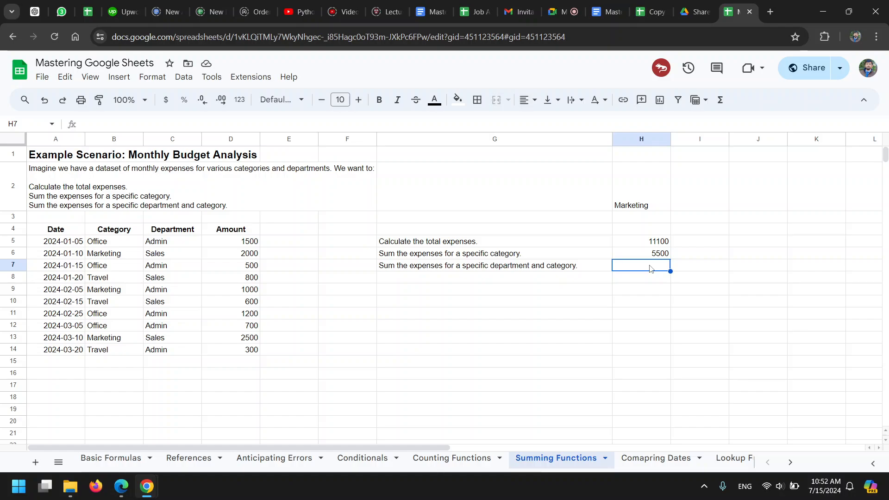
left_click_drag(108, 241, 118, 355)
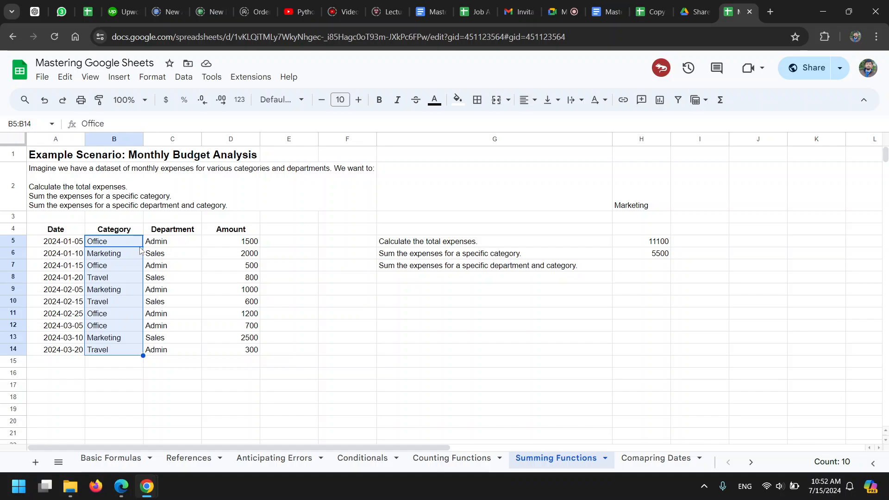
left_click_drag(127, 242, 202, 243)
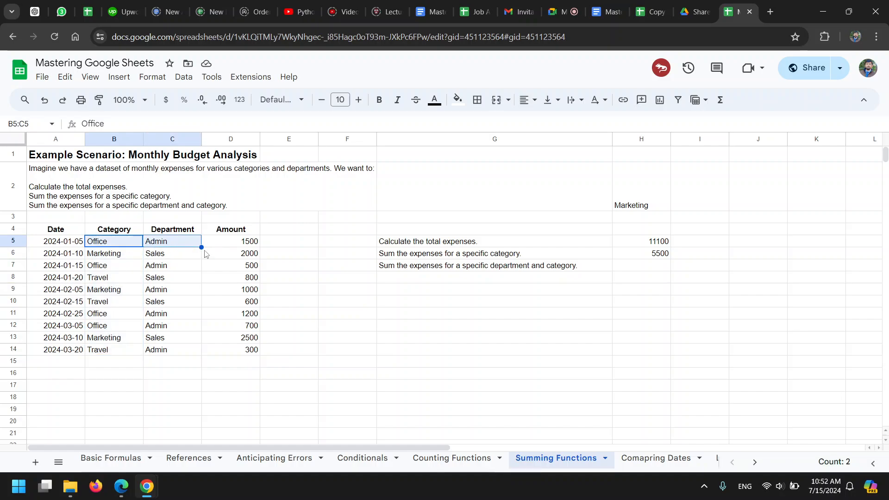
left_click(230, 244)
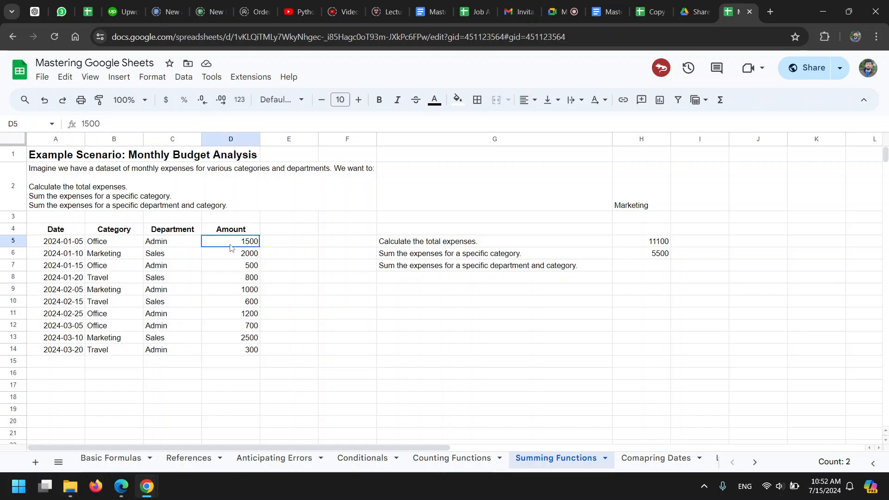
left_click(683, 203)
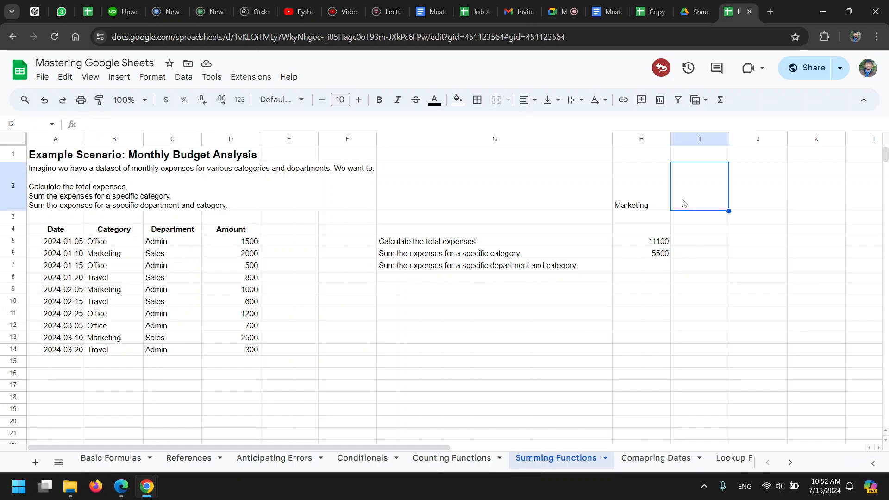
type("D")
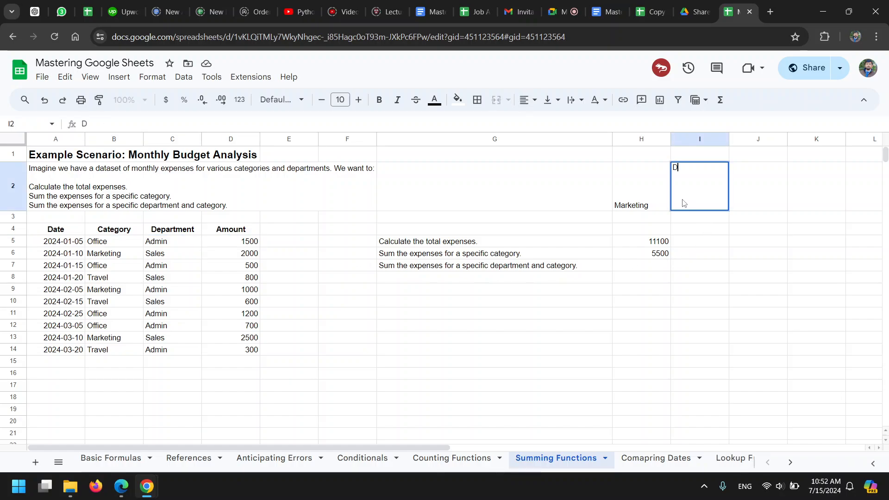
key("BackSpace")
type("Admin")
key("Return")
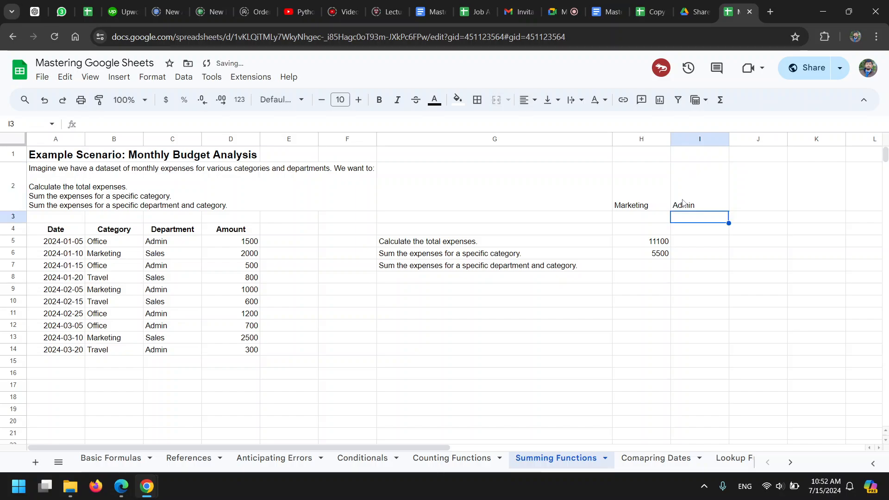
Change the category criterion in H2 to Office.
left_click(655, 271)
left_click(637, 204)
type("Of")
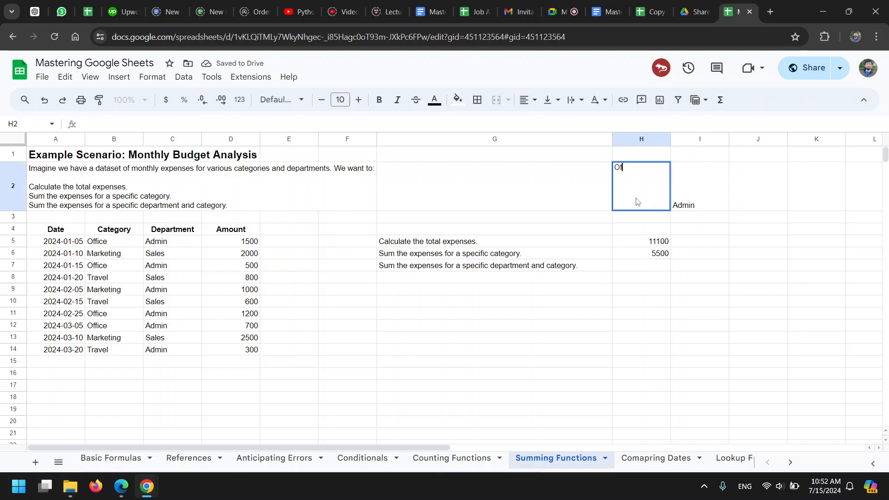
type("fice")
key("Return")
Start a SUMIFS formula in H7 with D:D as the sum range, B:B as the first criteria range and H2 as its criterion.
left_click(660, 267)
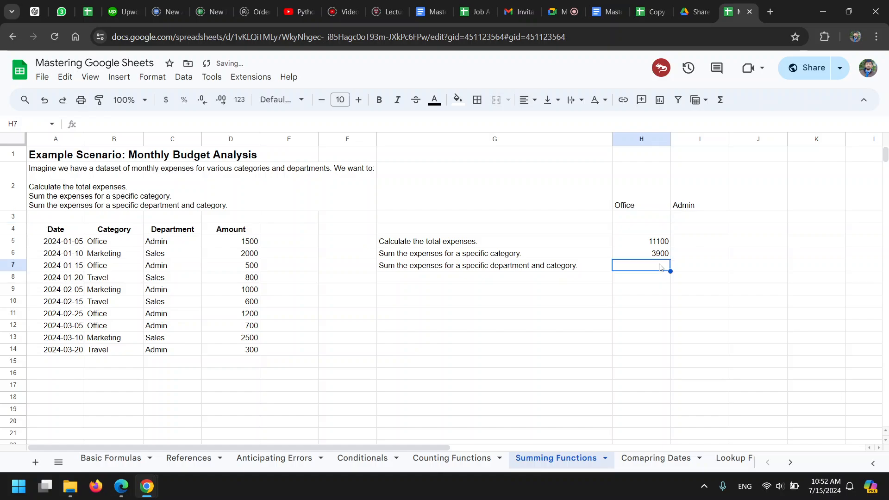
type("=sumifs(")
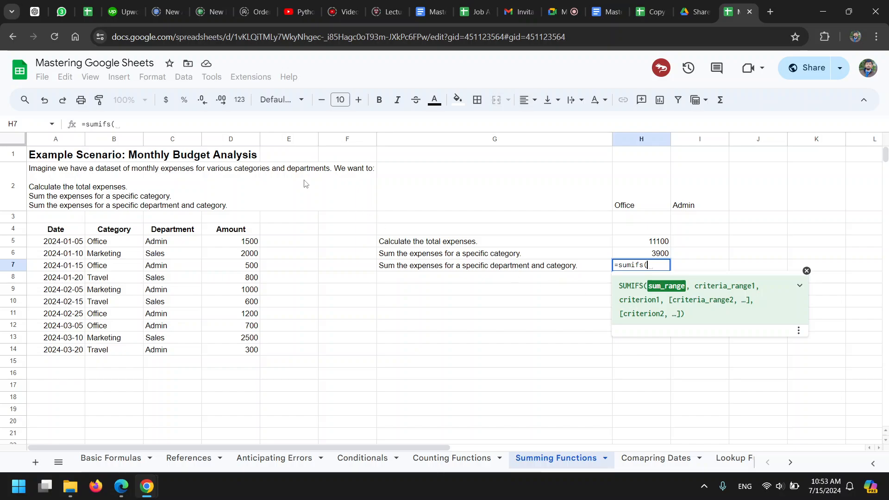
left_click(234, 141)
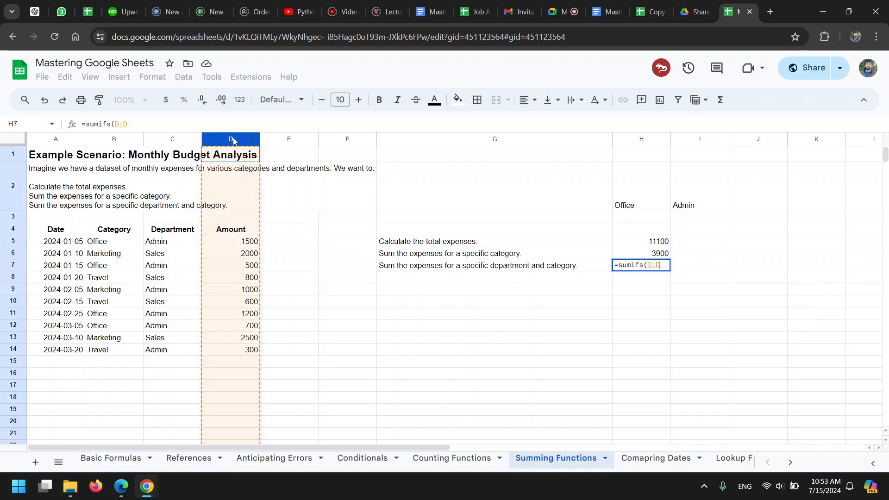
type(",")
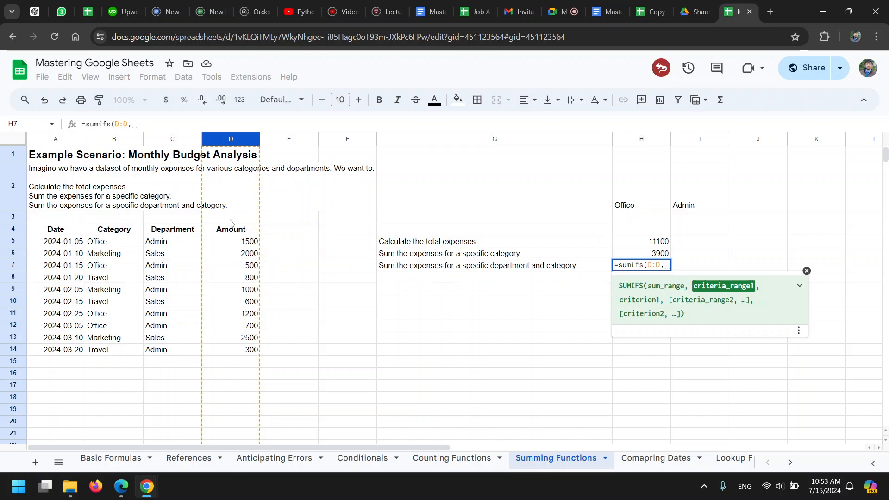
left_click(109, 141)
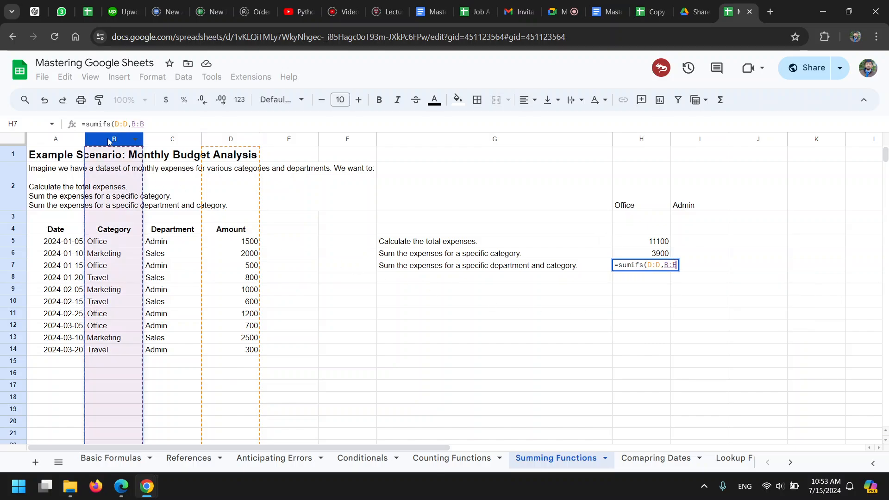
type(",")
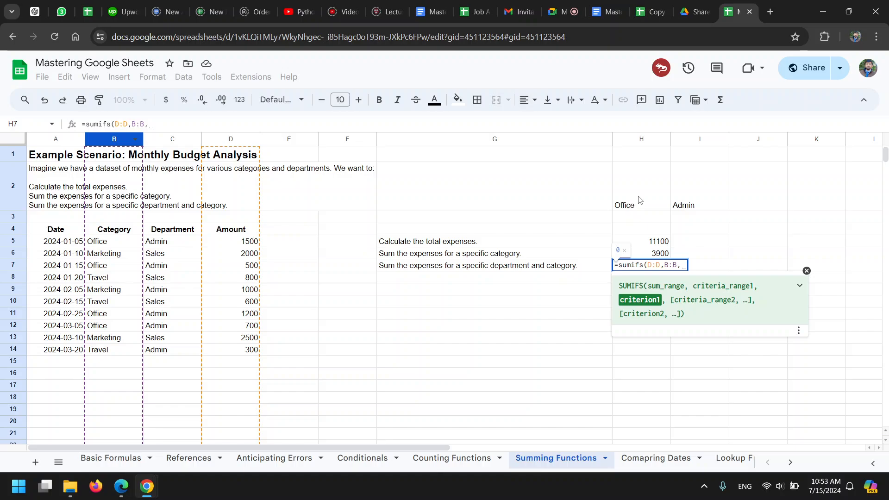
left_click(640, 198)
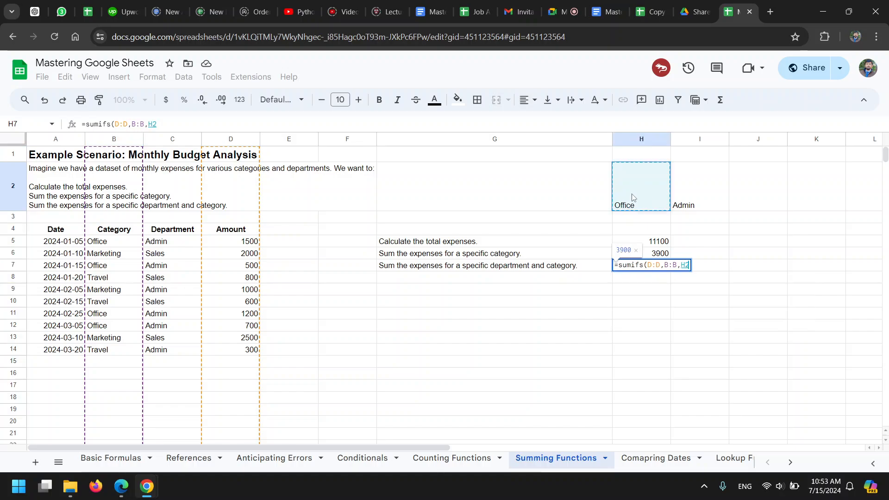
Complete H7 as =SUMIFS(D:D,B:B,H2,C:C,I2) by adding the department condition, and check the result against the matching rows.
type(",")
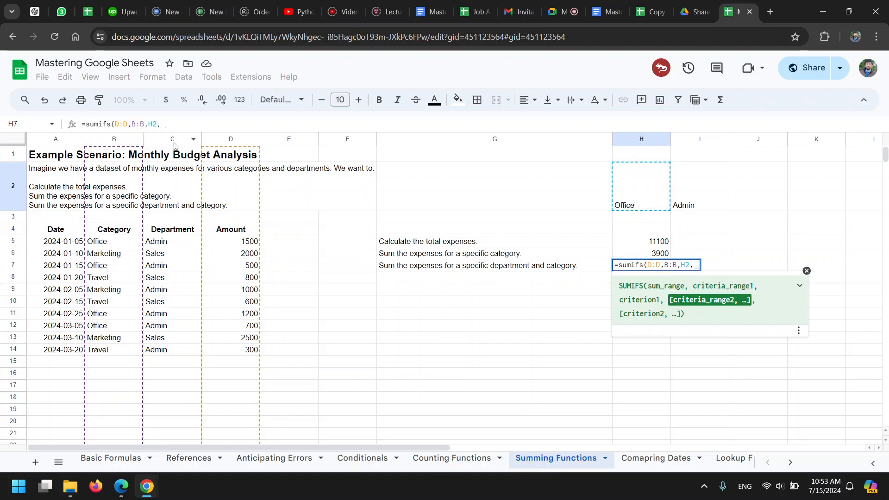
left_click(174, 139)
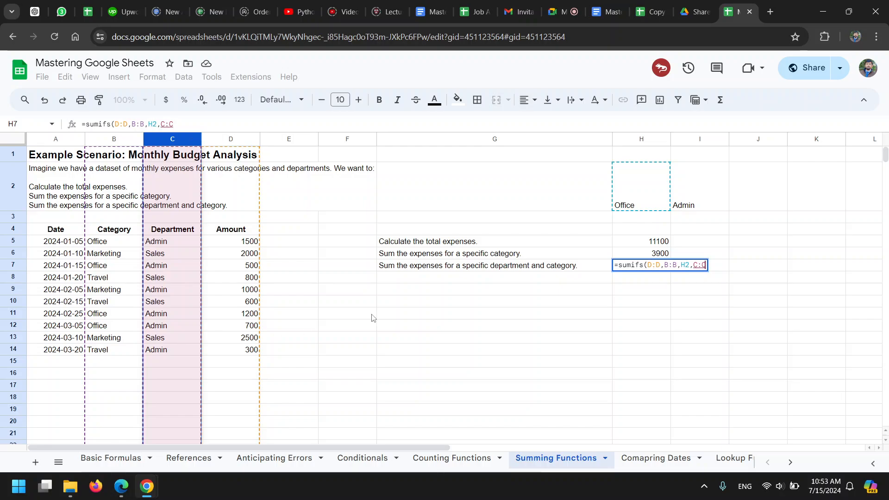
type(",")
left_click(703, 202)
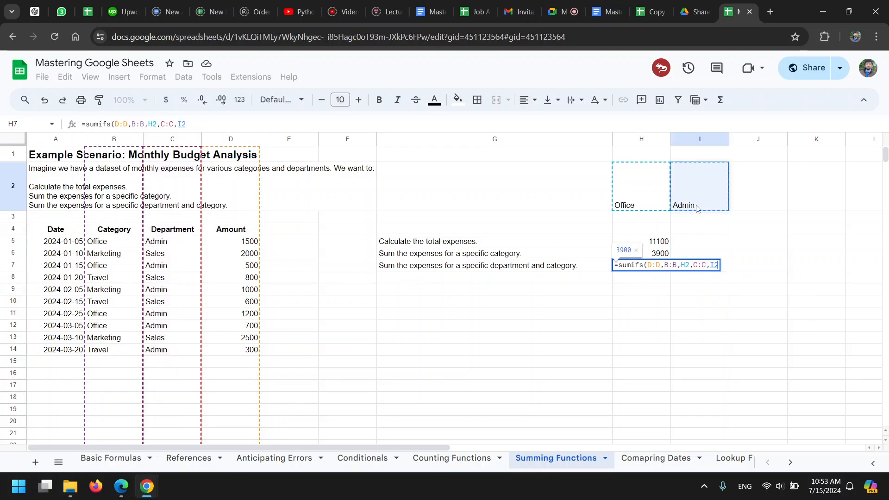
type(")")
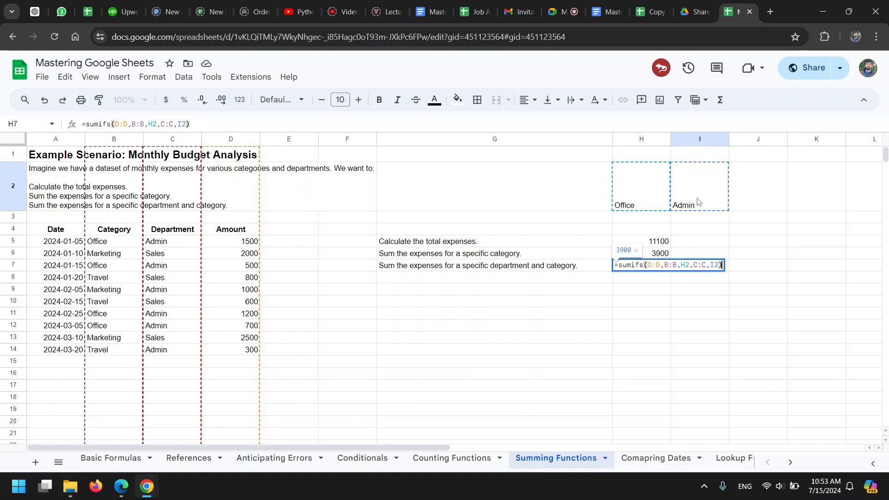
key("Return")
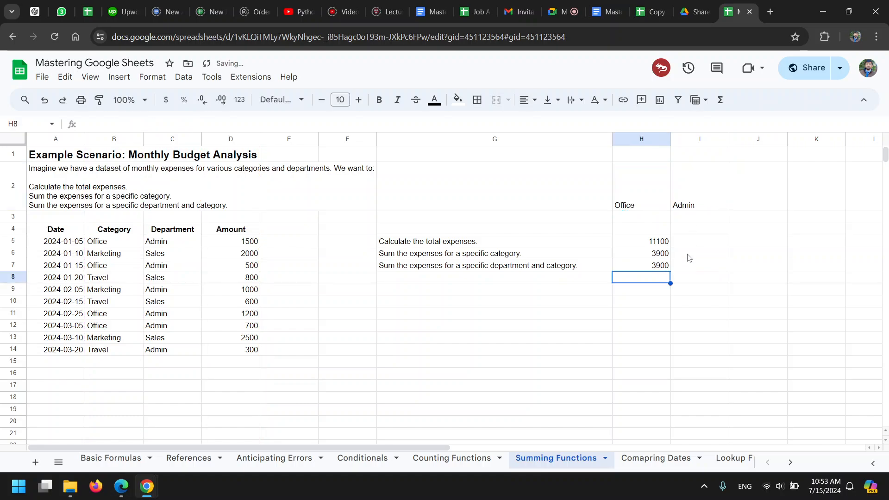
left_click_drag(634, 194, 693, 192)
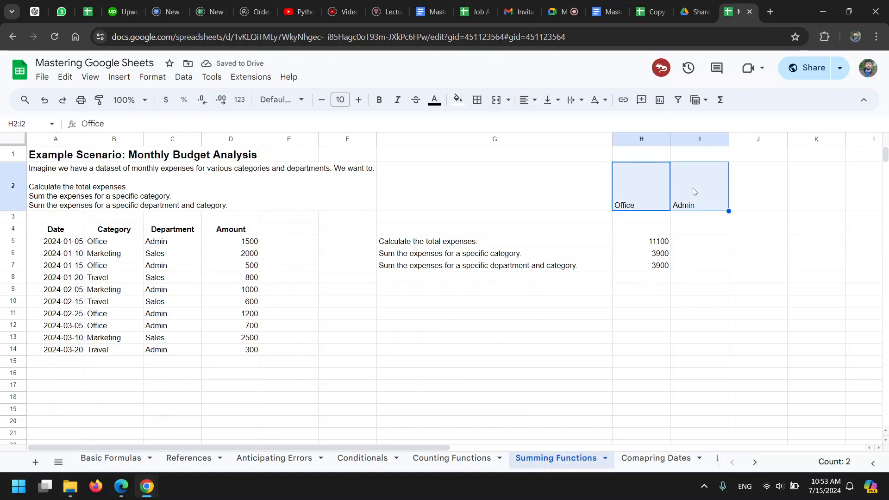
left_click(111, 244)
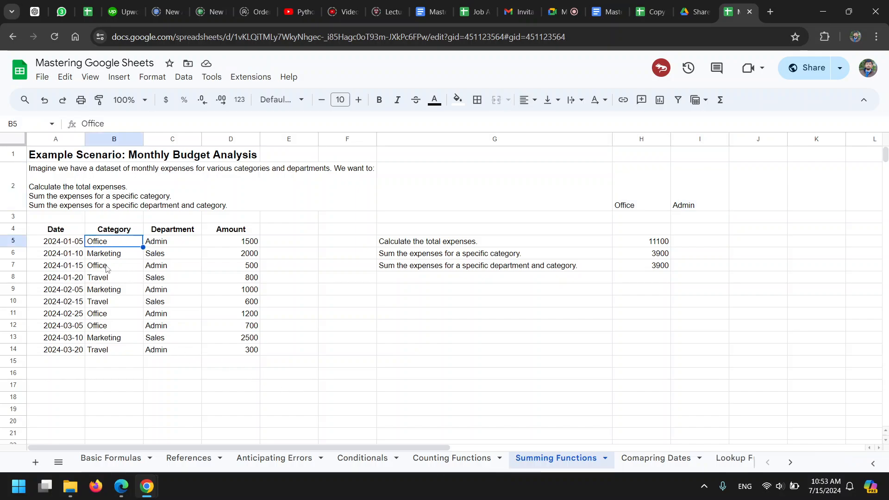
left_click_drag(114, 269, 189, 270)
left_click(644, 267)
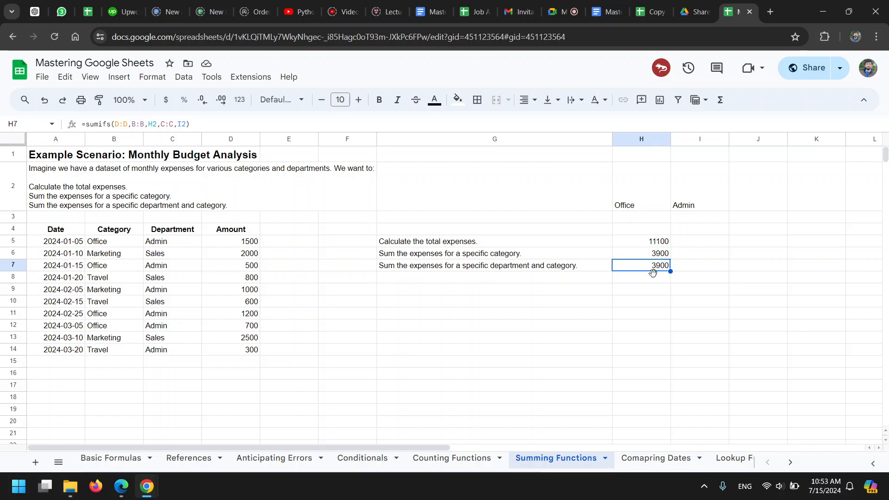
Change the department criterion in I2 to Sales.
left_click(710, 199)
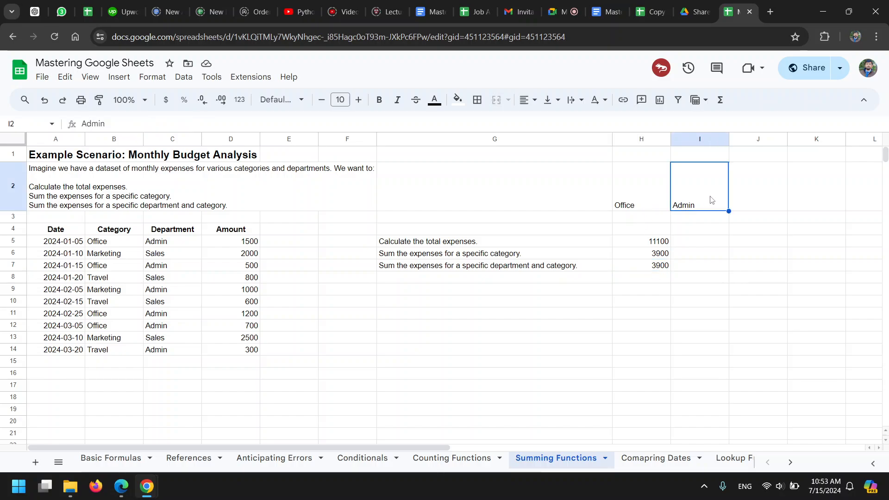
type("Sales")
key("Return")
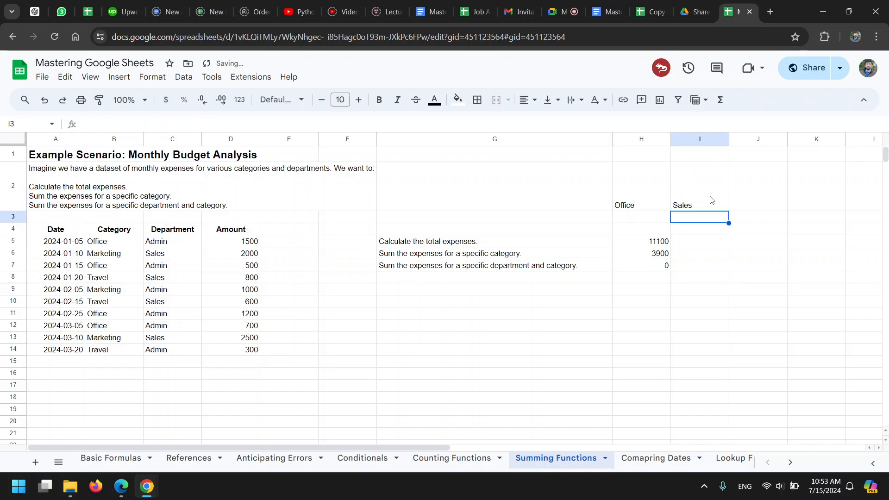
left_click(711, 200)
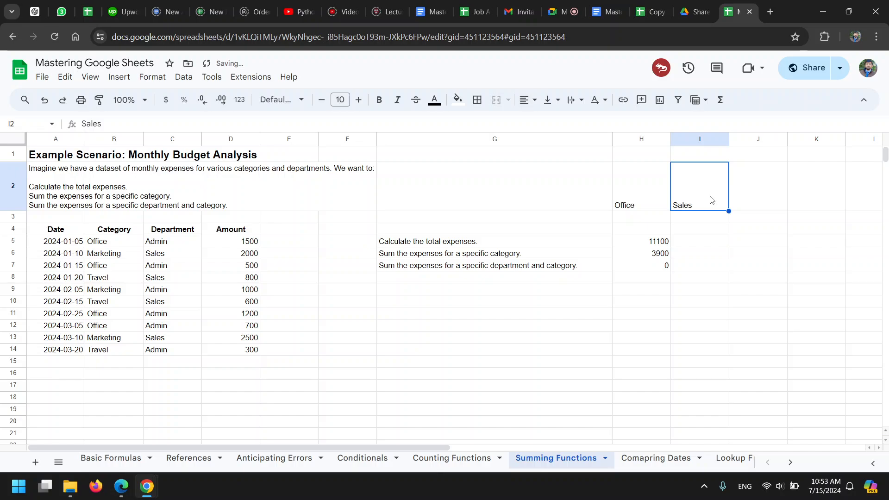
Change the category criterion in H2 to Marketing and review the SUM, SUMIF and SUMIFS formulas in H5:H7.
left_click(659, 205)
type("Marketing")
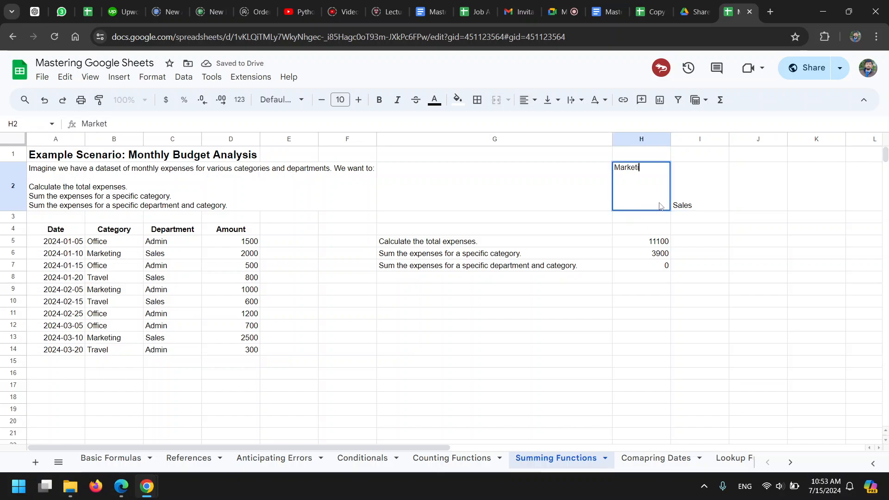
key("Return")
left_click(659, 268)
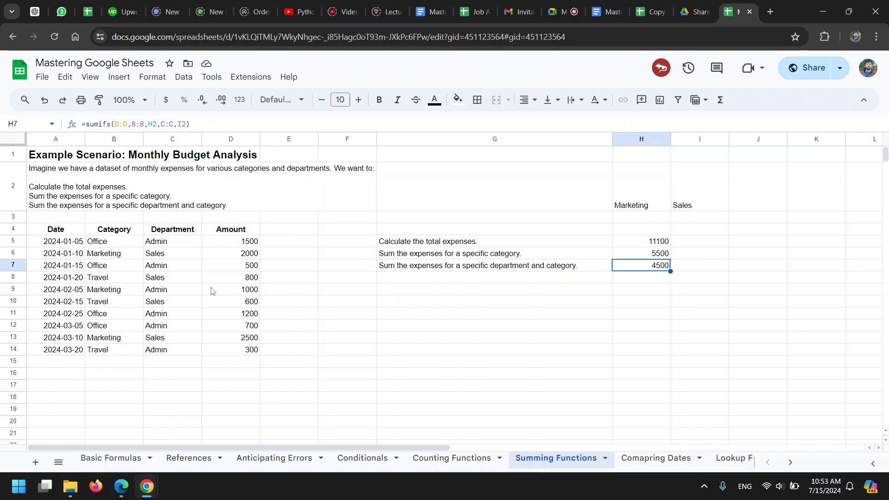
left_click(646, 244)
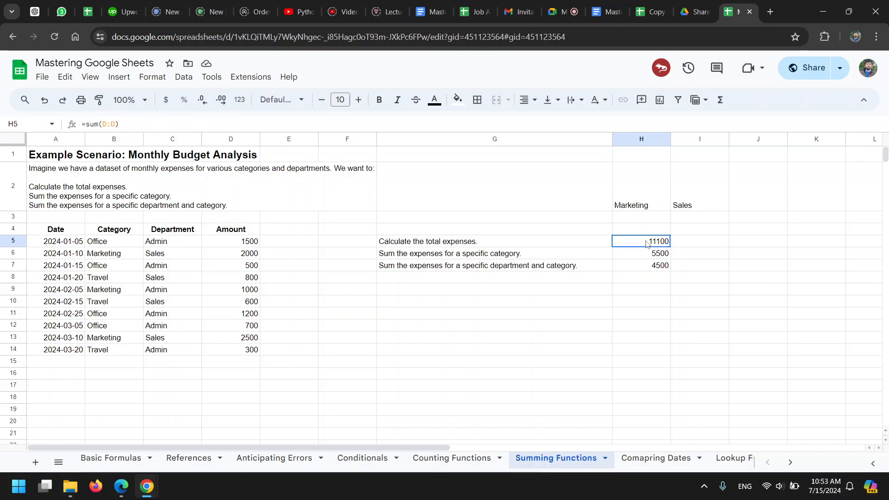
left_click(627, 258)
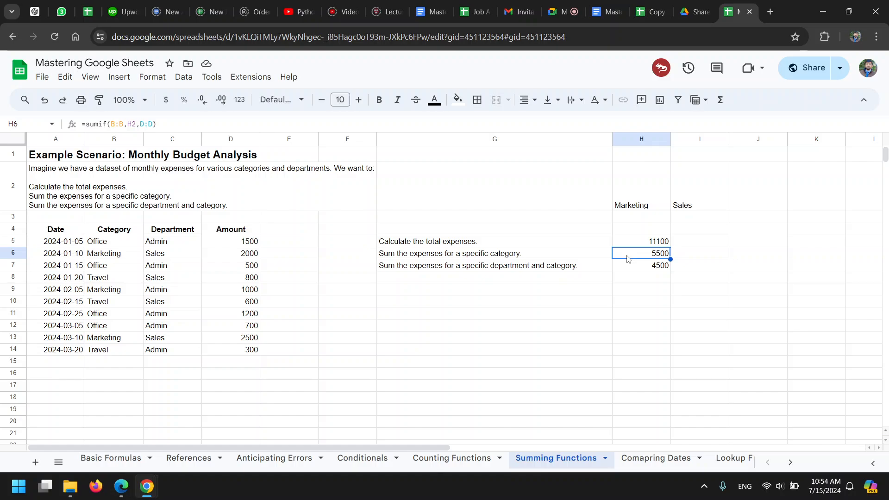
left_click(643, 269)
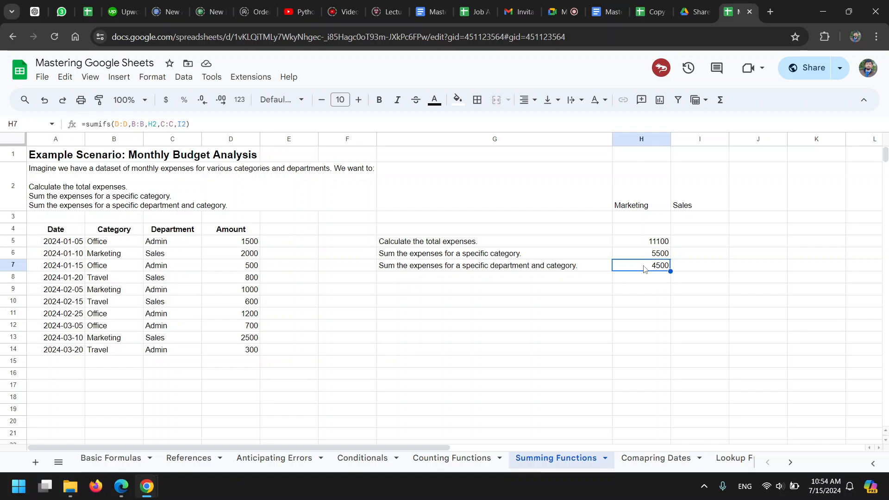